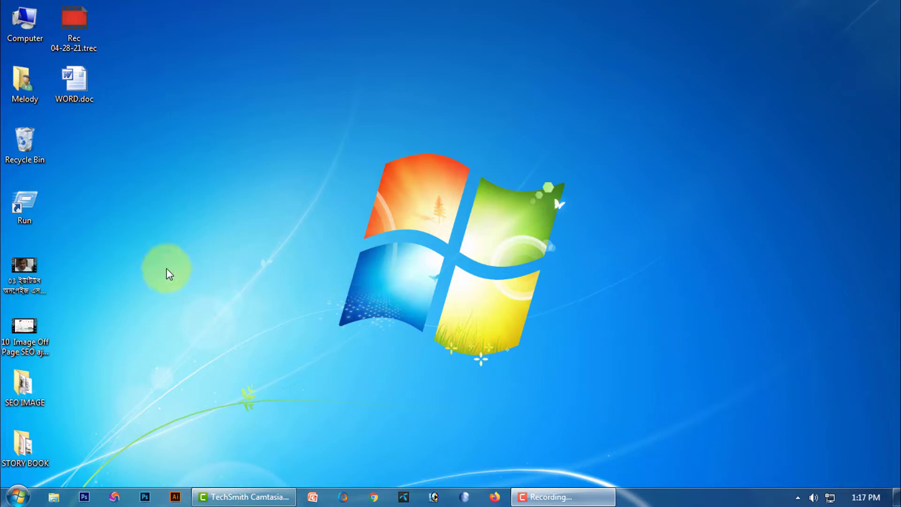
Open WORD.doc from the desktop and look over the available table insertion options
{"action": "left_click", "coordinate": [69, 96]}
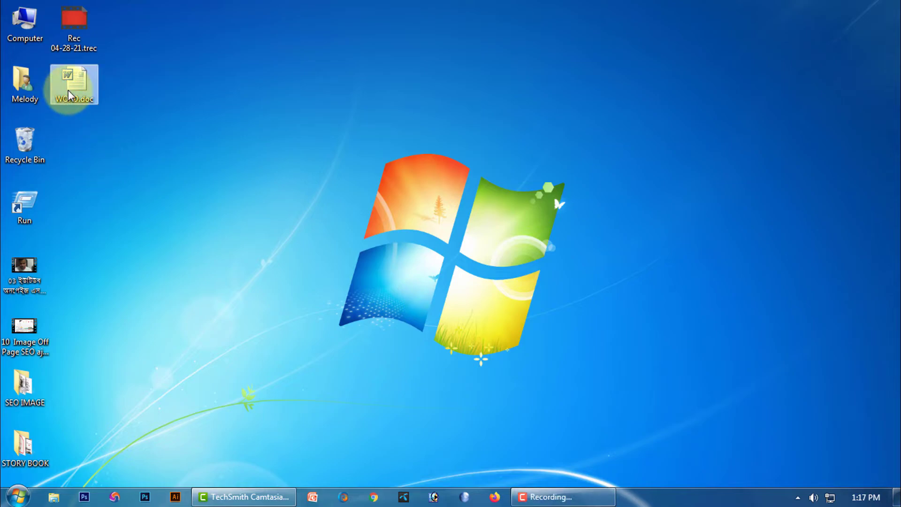
{"action": "double_click", "coordinate": [69, 95]}
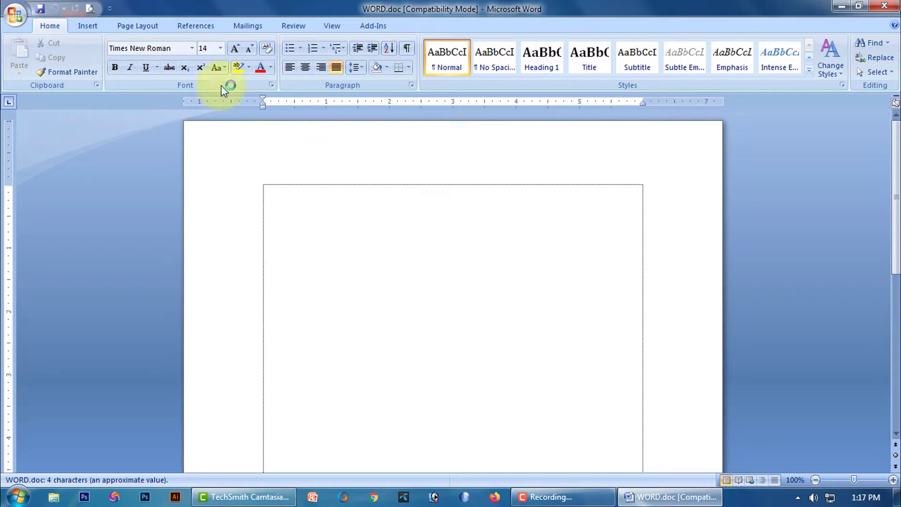
{"action": "left_click", "coordinate": [92, 25]}
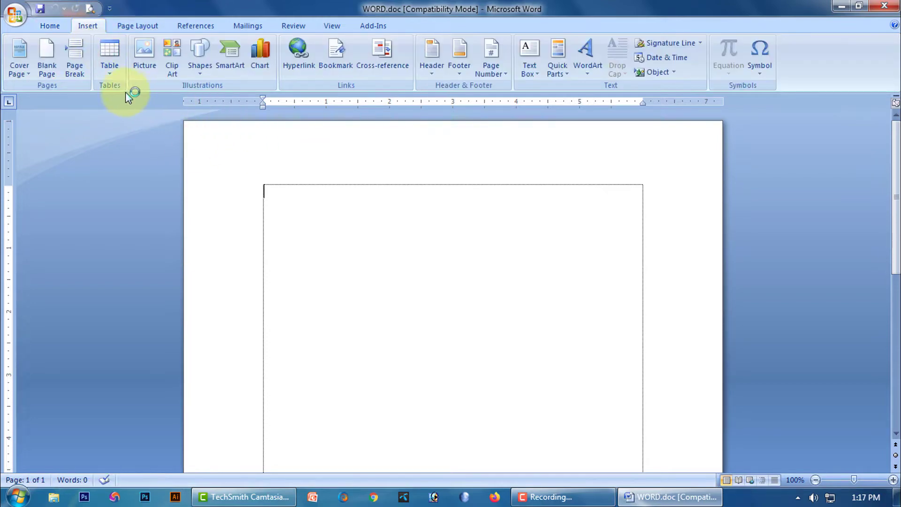
{"action": "left_click", "coordinate": [110, 71]}
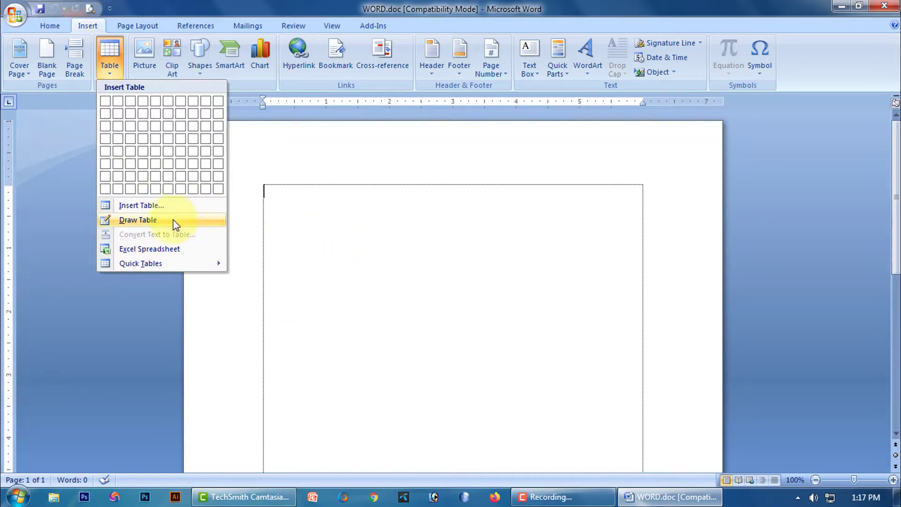
{"action": "left_click", "coordinate": [321, 219]}
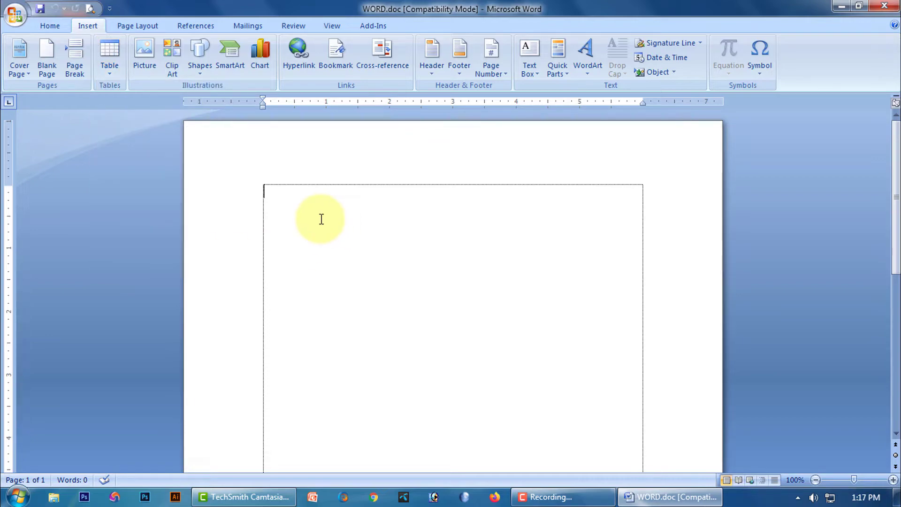
Write "Bangladesh is our Country" at the start of the blank page and enlarge the text to 33 pt
{"action": "type", "text": "Ban"}
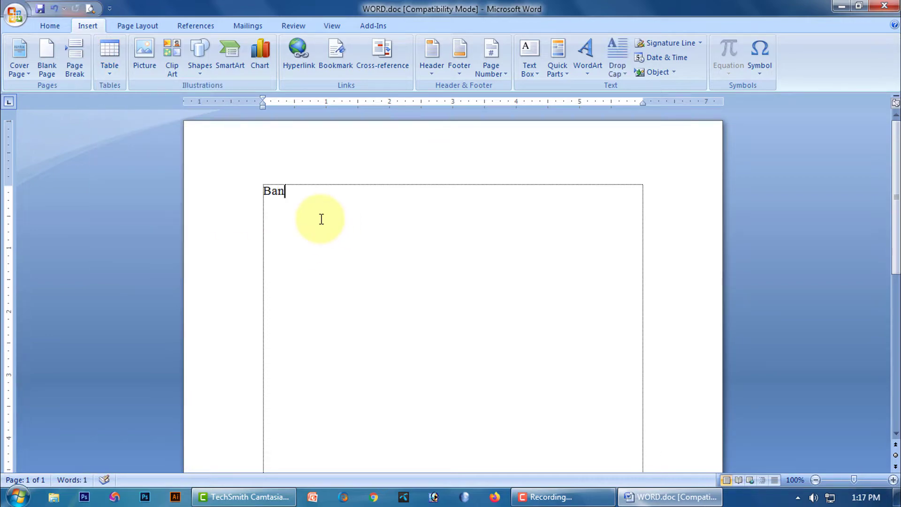
{"action": "type", "text": "gladesh is our Country"}
{"action": "left_click_drag", "start_coordinate": [413, 191], "coordinate": [258, 194]}
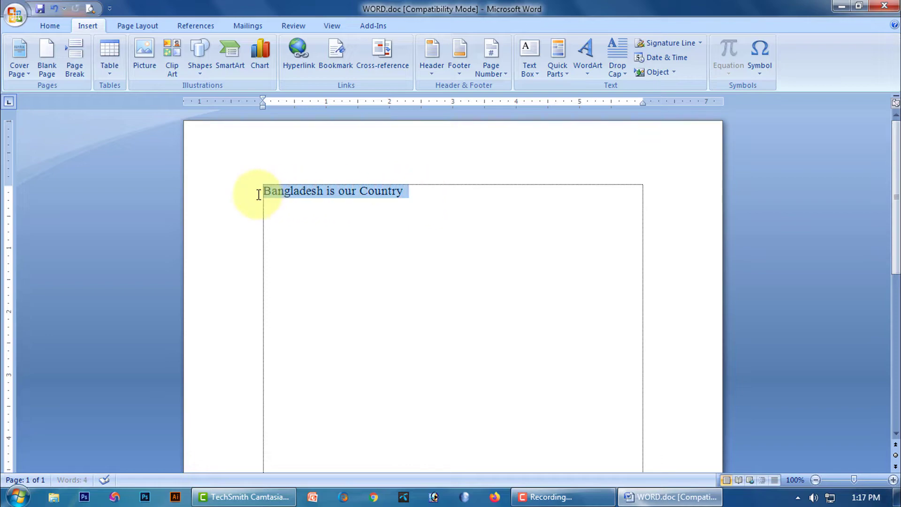
{"action": "key", "text": "ctrl+shift+period"}
{"action": "key", "text": "ctrl+shift+period"}
{"action": "key", "text": "ctrl+shift+period"}
{"action": "key", "text": "ctrl+shift+period"}
{"action": "key", "text": "ctrl+shift+period"}
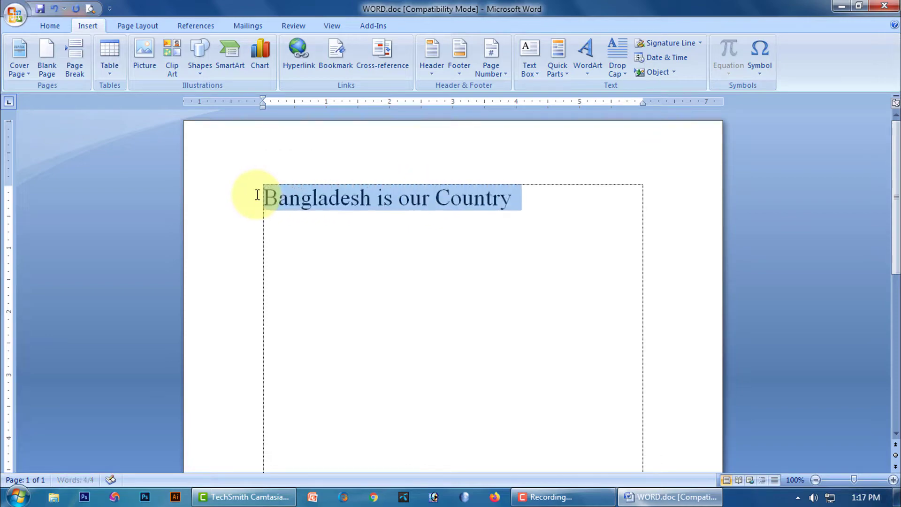
{"action": "key", "text": "ctrl+shift+period"}
{"action": "left_click", "coordinate": [439, 251]}
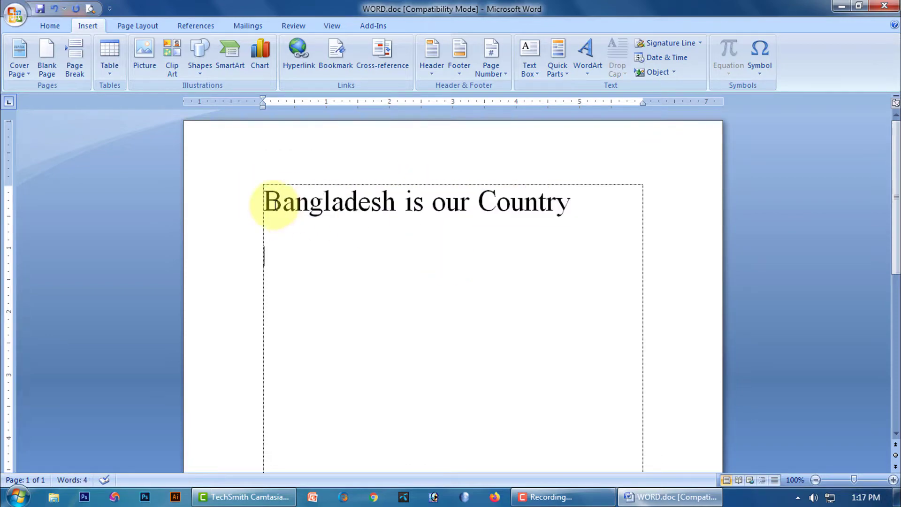
Move the sentence down by adding blank lines above it and indent it slightly from the margin
{"action": "key", "text": "Return"}
{"action": "key", "text": "Return"}
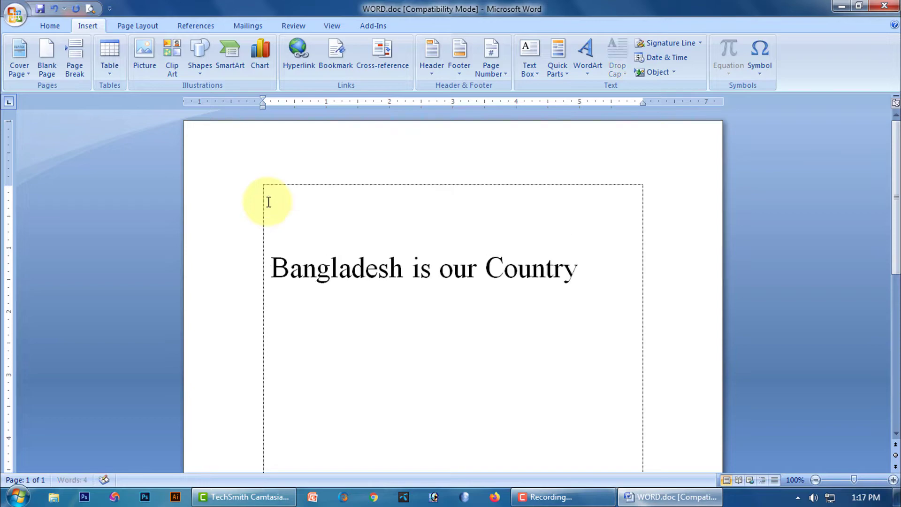
{"action": "left_click", "coordinate": [447, 326]}
Convert the sentence into a one-column table separated at paragraphs, and pull both side borders inward around the text
{"action": "left_click_drag", "start_coordinate": [617, 270], "coordinate": [356, 267]}
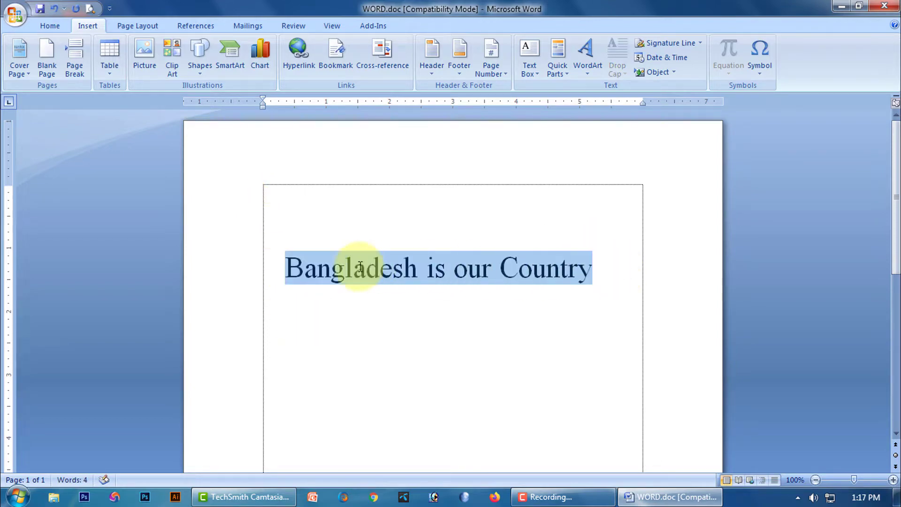
{"action": "left_click", "coordinate": [112, 73]}
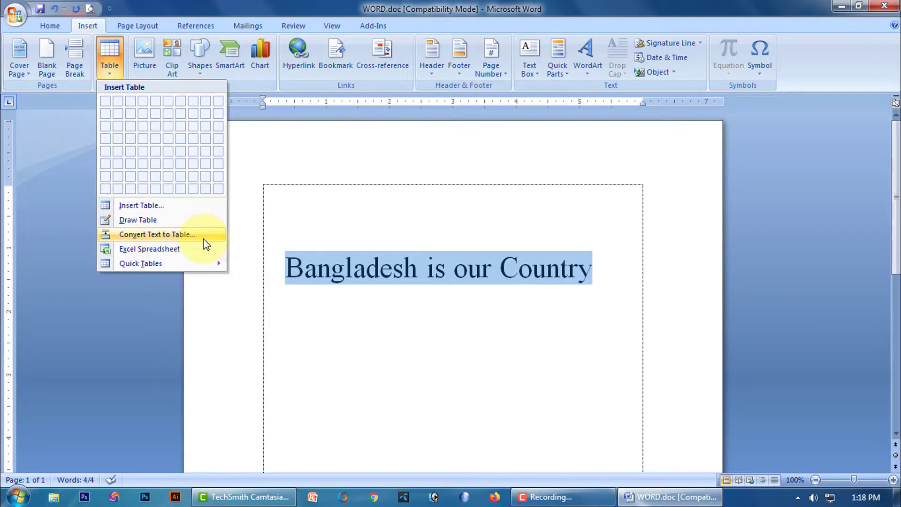
{"action": "left_click", "coordinate": [168, 235]}
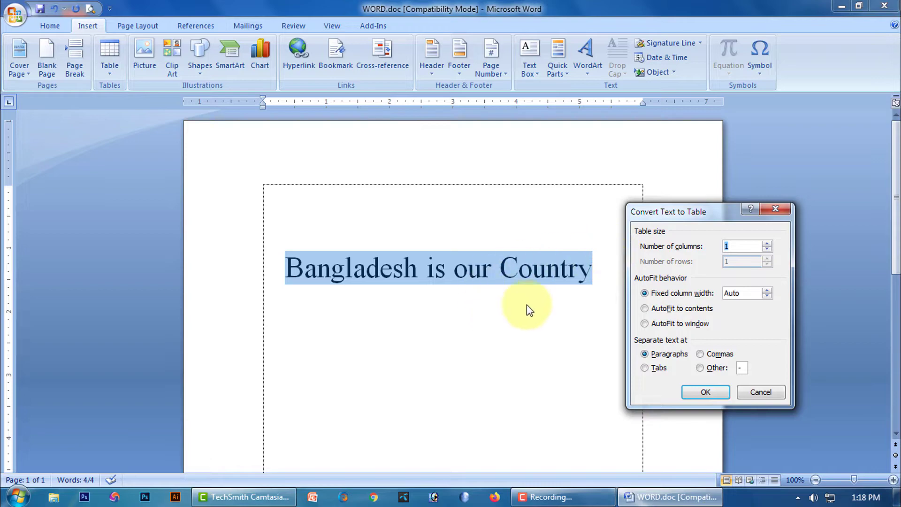
{"action": "left_click", "coordinate": [710, 393]}
{"action": "left_click", "coordinate": [634, 334]}
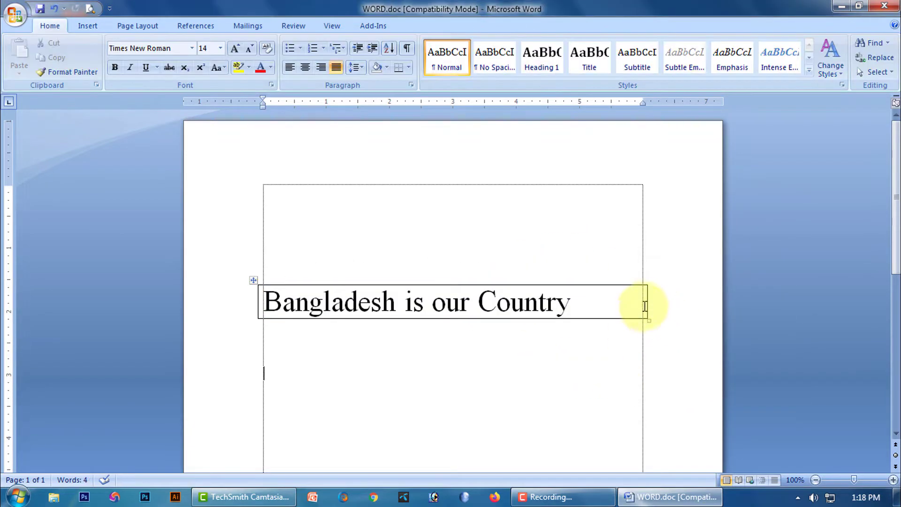
{"action": "left_click_drag", "start_coordinate": [647, 302], "coordinate": [620, 303]}
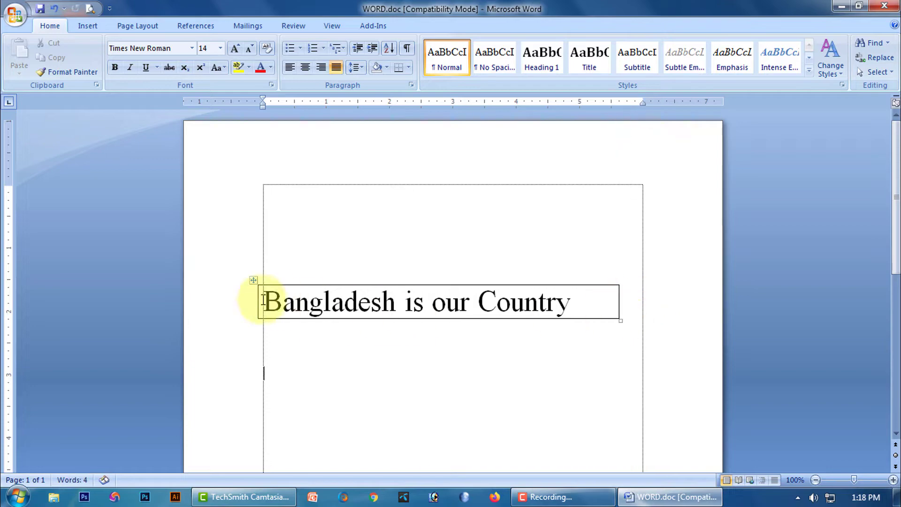
{"action": "left_click_drag", "start_coordinate": [258, 300], "coordinate": [278, 301]}
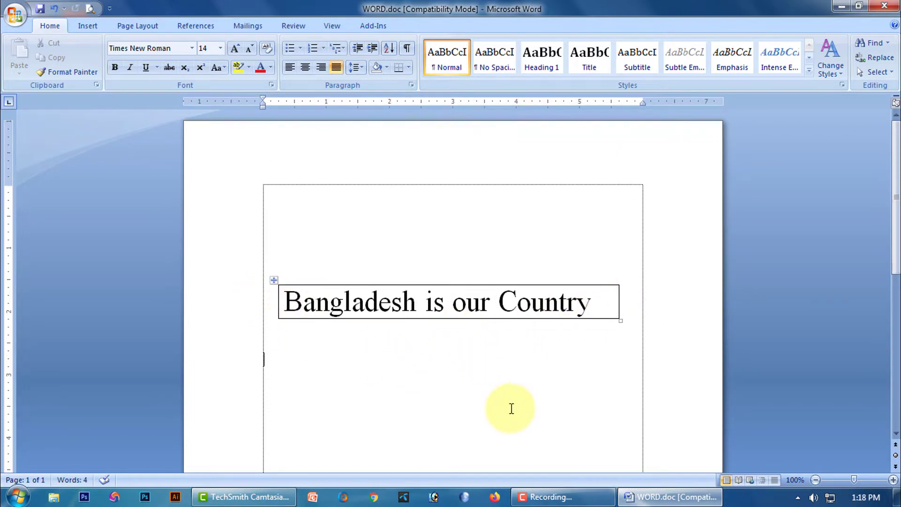
Undo the border adjustments and the conversion of the sentence into a one-column table
{"action": "key", "text": "ctrl+z"}
{"action": "key", "text": "ctrl+z"}
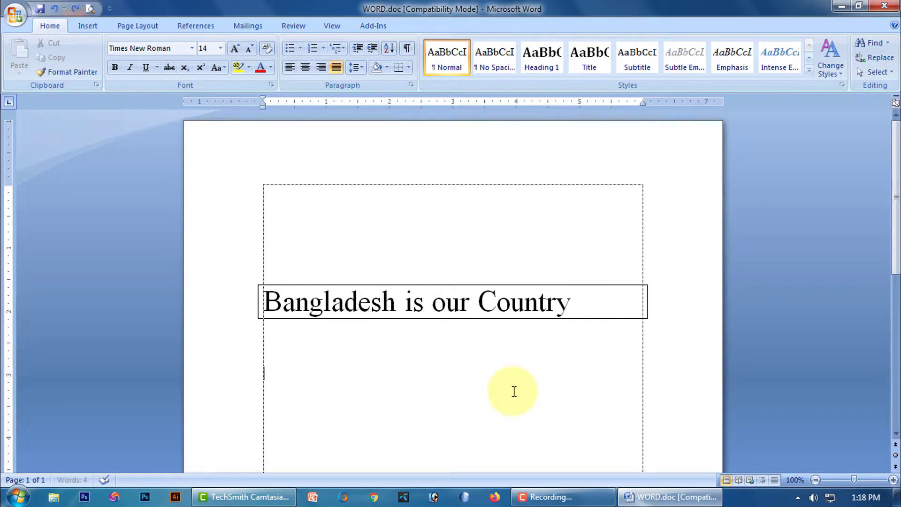
{"action": "key", "text": "ctrl+z"}
{"action": "left_click", "coordinate": [514, 386]}
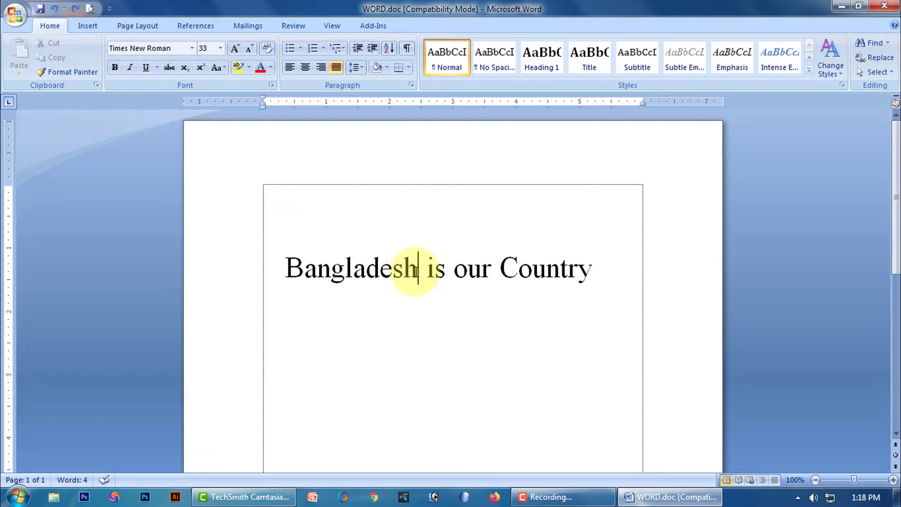
Separate the four words of the sentence with tabs
{"action": "left_click", "coordinate": [417, 271]}
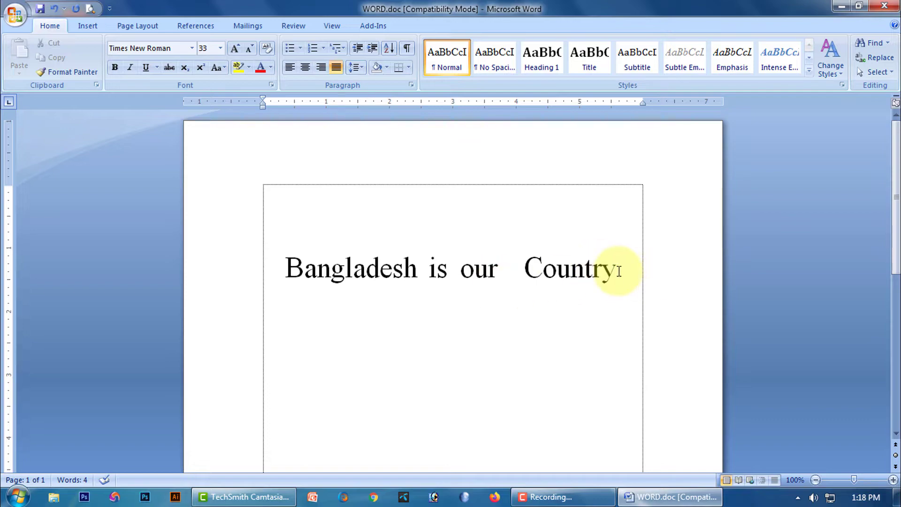
Convert the tab-separated sentence into a four-column table split at tabs, and bring its outer borders inside the page margins
{"action": "left_click_drag", "start_coordinate": [619, 271], "coordinate": [349, 279]}
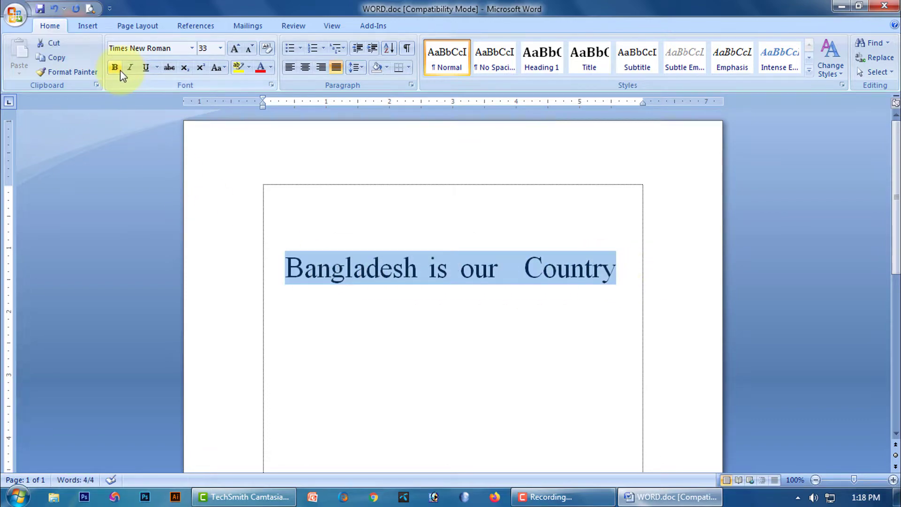
{"action": "left_click", "coordinate": [90, 26]}
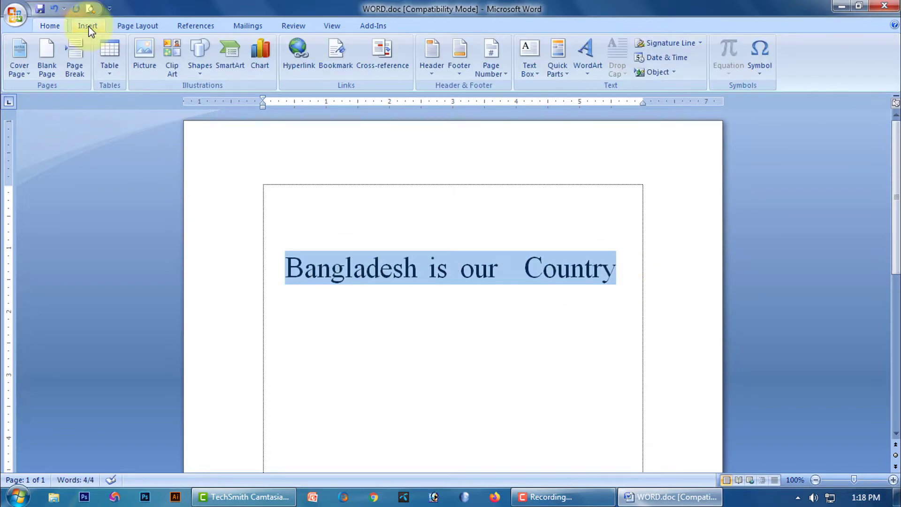
{"action": "left_click", "coordinate": [111, 72]}
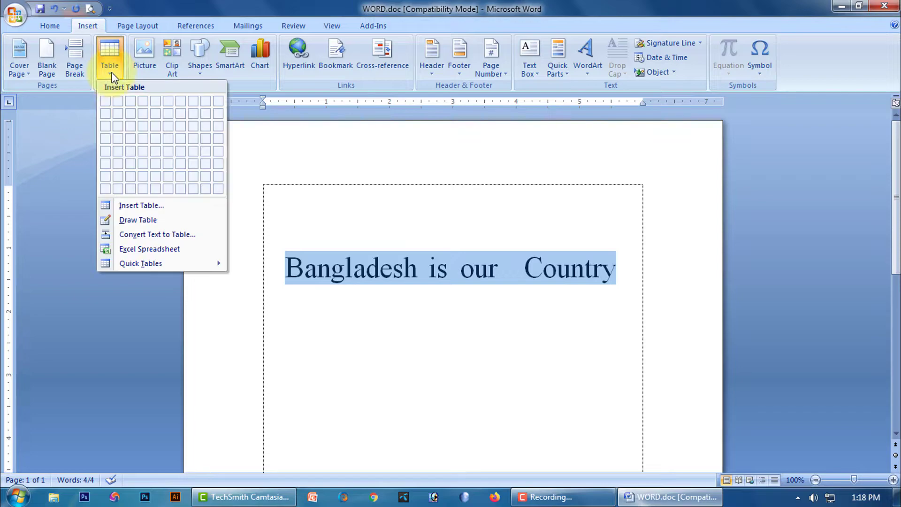
{"action": "left_click", "coordinate": [158, 235]}
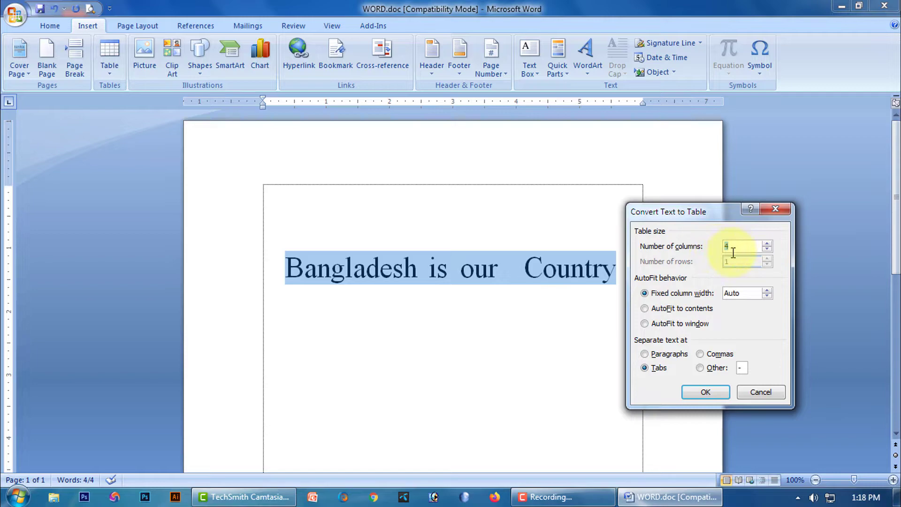
{"action": "left_click", "coordinate": [714, 394]}
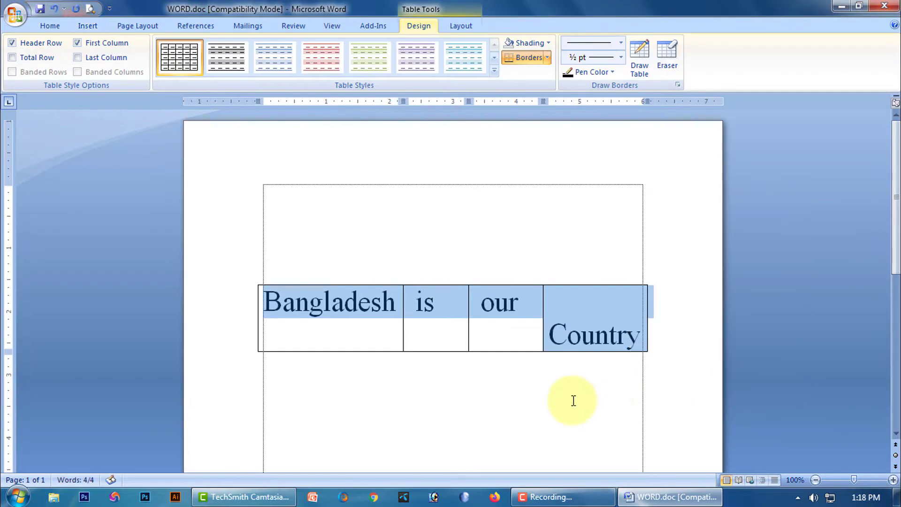
{"action": "left_click", "coordinate": [526, 411]}
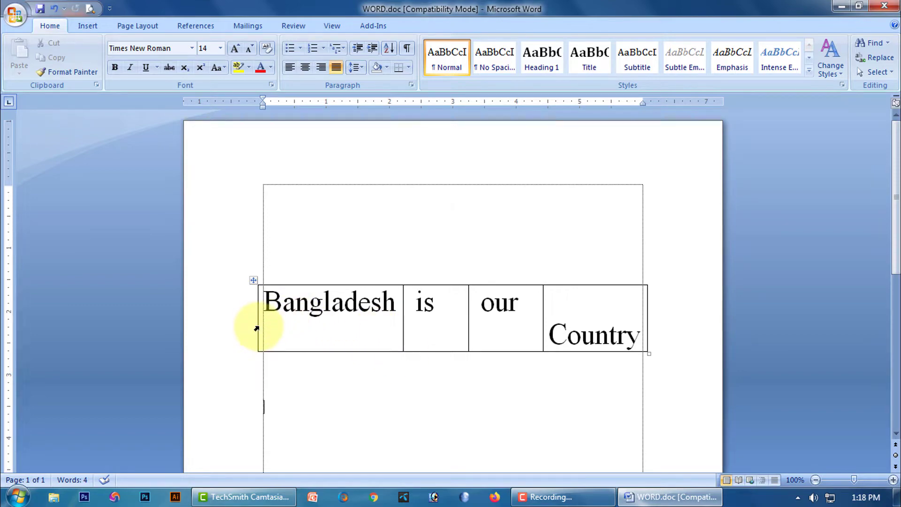
{"action": "left_click_drag", "start_coordinate": [258, 326], "coordinate": [271, 327]}
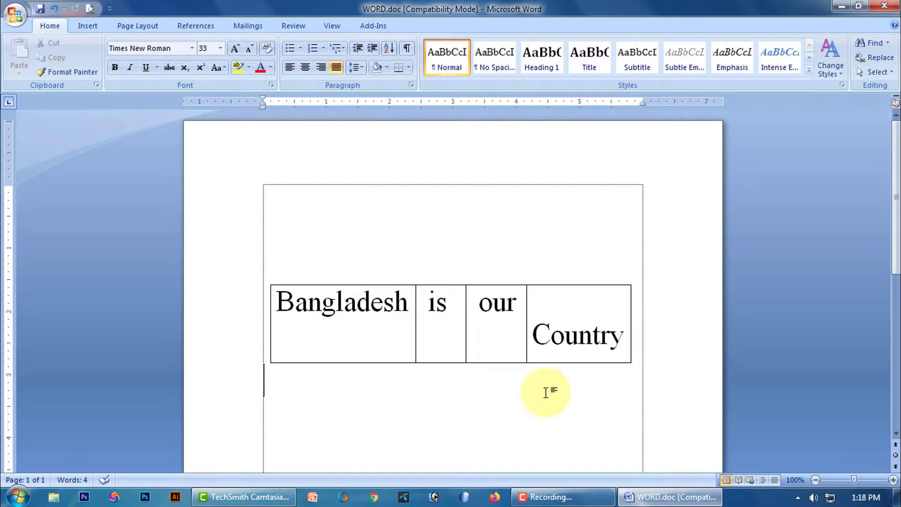
Undo the border changes and the four-column conversion to restore the plain sentence
{"action": "key", "text": "ctrl+a"}
{"action": "left_click", "coordinate": [552, 391]}
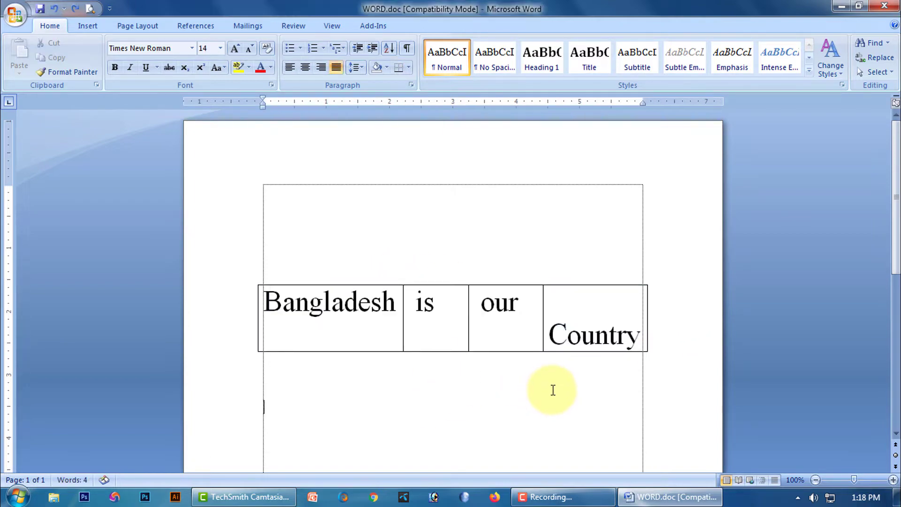
{"action": "key", "text": "ctrl+z"}
{"action": "left_click", "coordinate": [450, 319]}
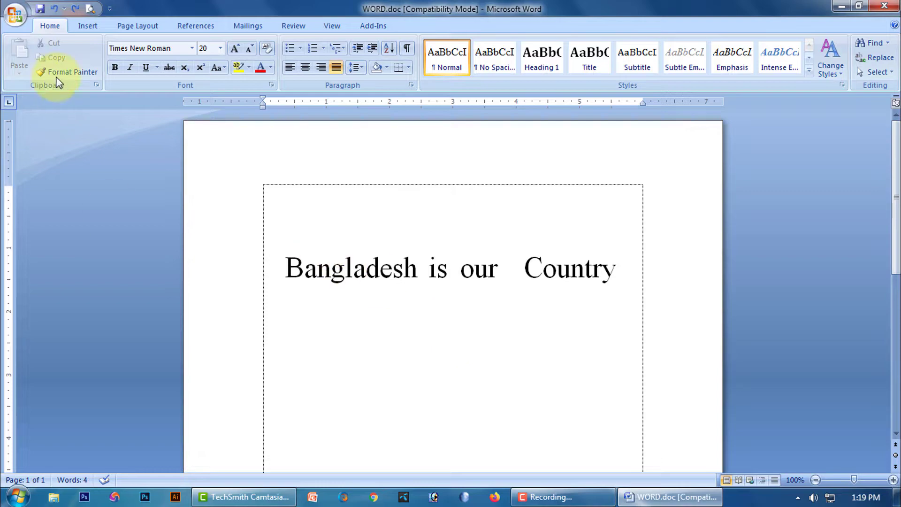
Draw a single-cell table about 4.8 inches wide below the sentence and another about 2.5 inches wide beneath it
{"action": "left_click", "coordinate": [89, 24]}
{"action": "left_click", "coordinate": [110, 70]}
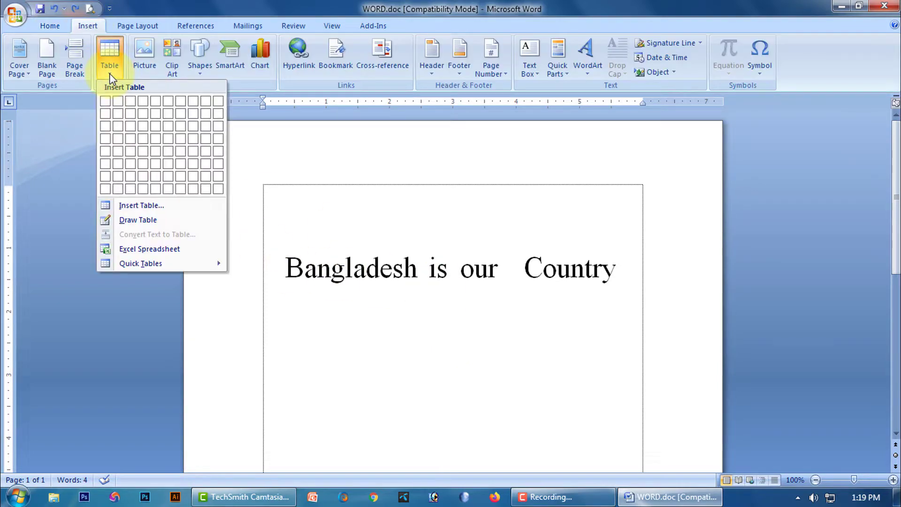
{"action": "left_click", "coordinate": [137, 221]}
{"action": "mouse_move", "coordinate": [299, 303]}
{"action": "left_mouse_down"}
{"action": "mouse_move", "coordinate": [337, 326]}
{"action": "mouse_move", "coordinate": [513, 368]}
{"action": "mouse_move", "coordinate": [603, 376]}
{"action": "left_mouse_up"}
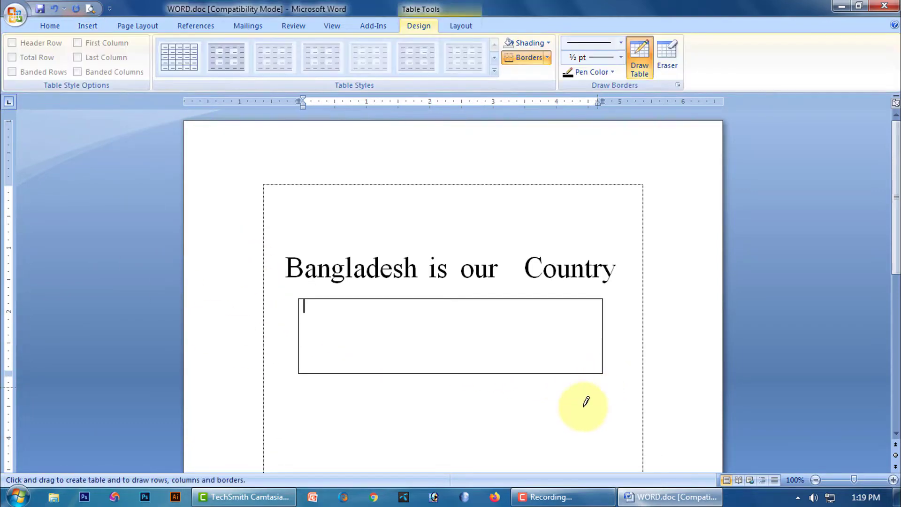
{"action": "scroll", "coordinate": [559, 410], "scroll_direction": "down", "scroll_amount": 2}
{"action": "mouse_move", "coordinate": [431, 344]}
{"action": "left_mouse_down"}
{"action": "mouse_move", "coordinate": [465, 431]}
{"action": "mouse_move", "coordinate": [588, 438]}
{"action": "mouse_move", "coordinate": [587, 428]}
{"action": "left_mouse_up"}
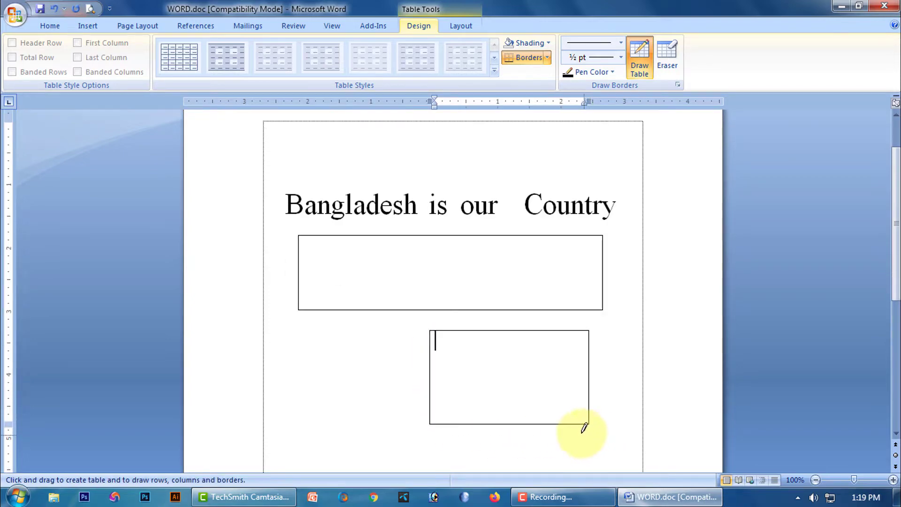
Erase both hand-drawn tables below the sentence with the Eraser tool
{"action": "left_click", "coordinate": [670, 66]}
{"action": "left_click_drag", "start_coordinate": [364, 420], "coordinate": [533, 368]}
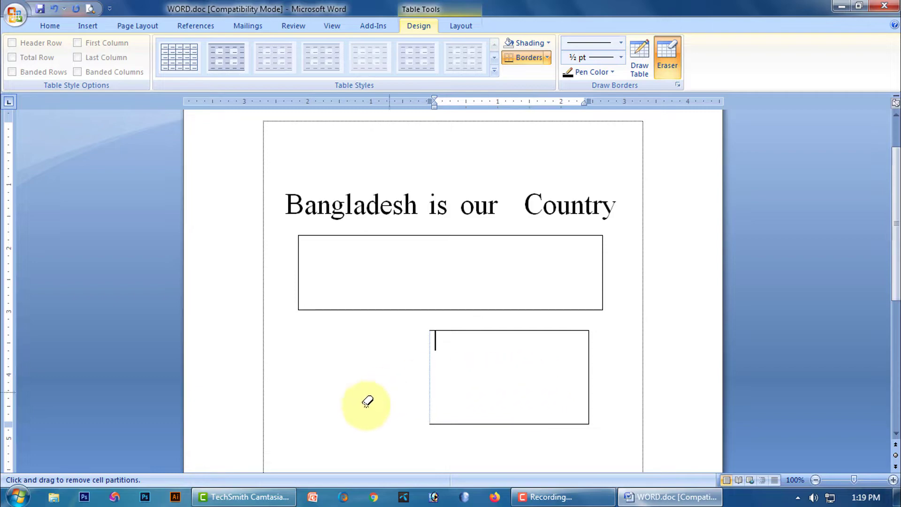
{"action": "left_click_drag", "start_coordinate": [343, 406], "coordinate": [617, 328]}
{"action": "mouse_move", "coordinate": [422, 413]}
{"action": "left_mouse_down"}
{"action": "mouse_move", "coordinate": [440, 271]}
{"action": "mouse_move", "coordinate": [490, 220]}
{"action": "left_mouse_up"}
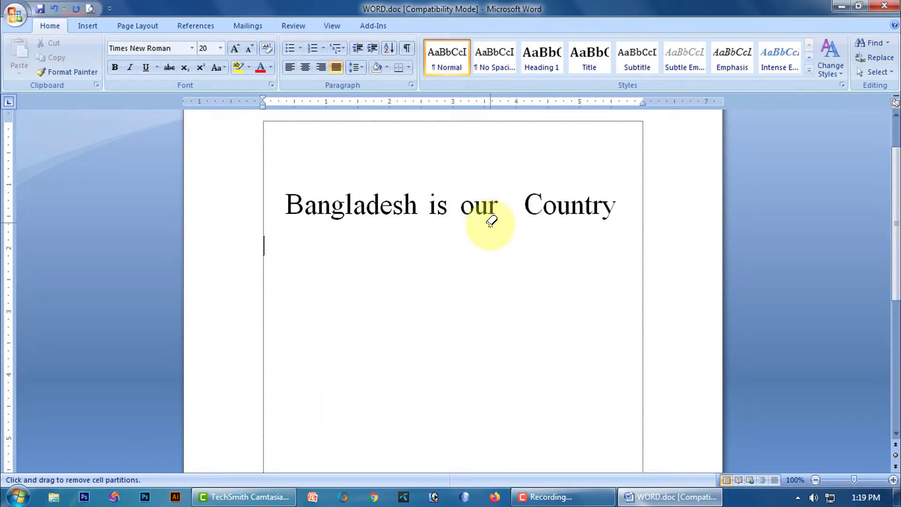
Insert an embedded Excel spreadsheet below the sentence
{"action": "left_click", "coordinate": [88, 26]}
{"action": "left_click", "coordinate": [108, 77]}
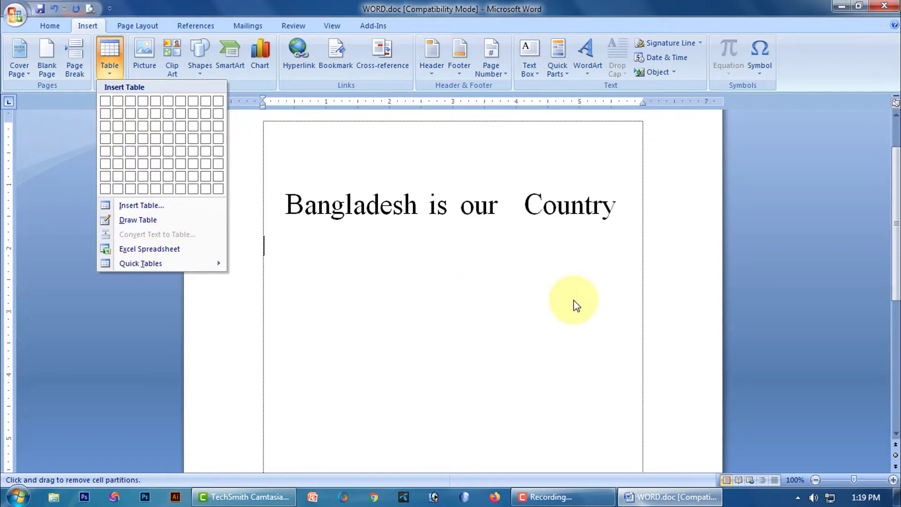
{"action": "left_click", "coordinate": [107, 67]}
{"action": "left_click", "coordinate": [108, 66]}
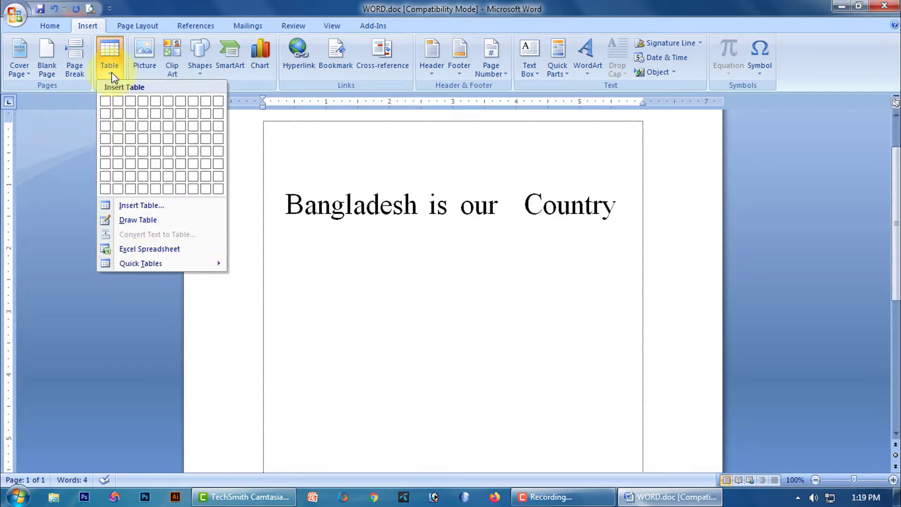
{"action": "left_click", "coordinate": [154, 248]}
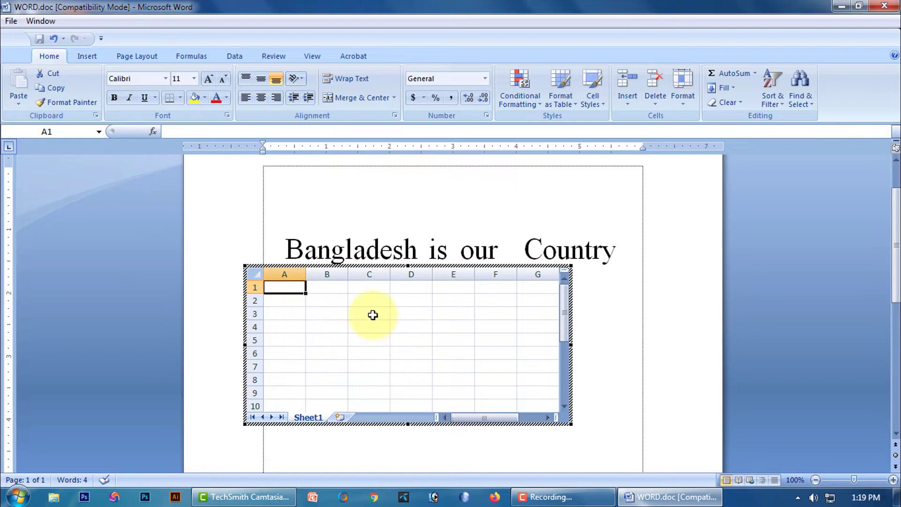
Apply all borders to cells A1 through G10 of the embedded spreadsheet
{"action": "left_click_drag", "start_coordinate": [295, 287], "coordinate": [535, 407]}
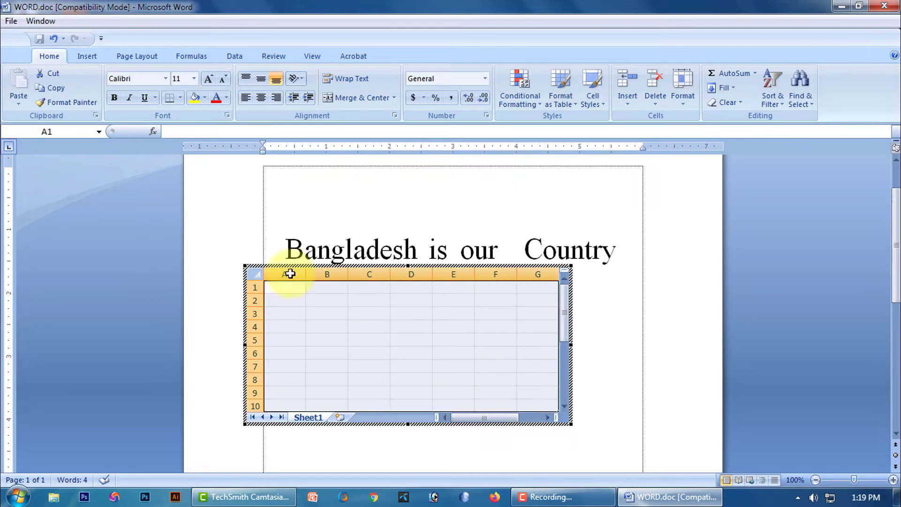
{"action": "left_click", "coordinate": [180, 98]}
{"action": "left_click", "coordinate": [199, 203]}
Enter fdff in B3, fdfdfd in C5 and E7, ffdf in E3 and fdfdf in F6, and leave spreadsheet editing
{"action": "left_click", "coordinate": [314, 310]}
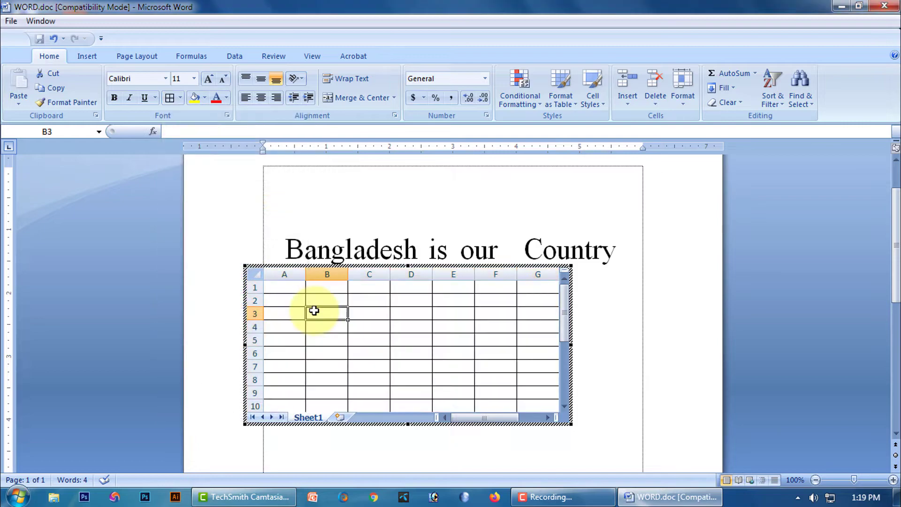
{"action": "type", "text": "fdff"}
{"action": "left_click", "coordinate": [362, 338]}
{"action": "type", "text": "fdfdfd"}
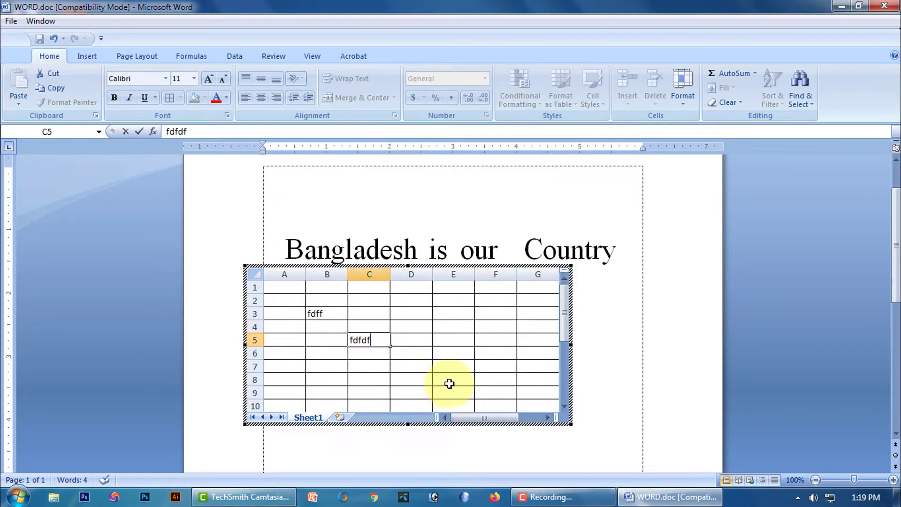
{"action": "left_click", "coordinate": [447, 363]}
{"action": "type", "text": "fdfdfd"}
{"action": "left_click", "coordinate": [452, 313]}
{"action": "type", "text": "ffdf"}
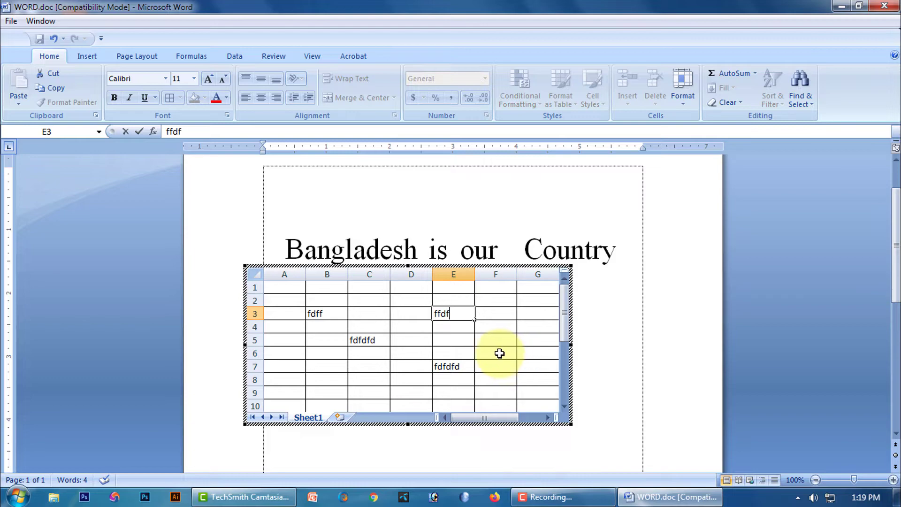
{"action": "left_click", "coordinate": [499, 353]}
{"action": "type", "text": "fdfdf"}
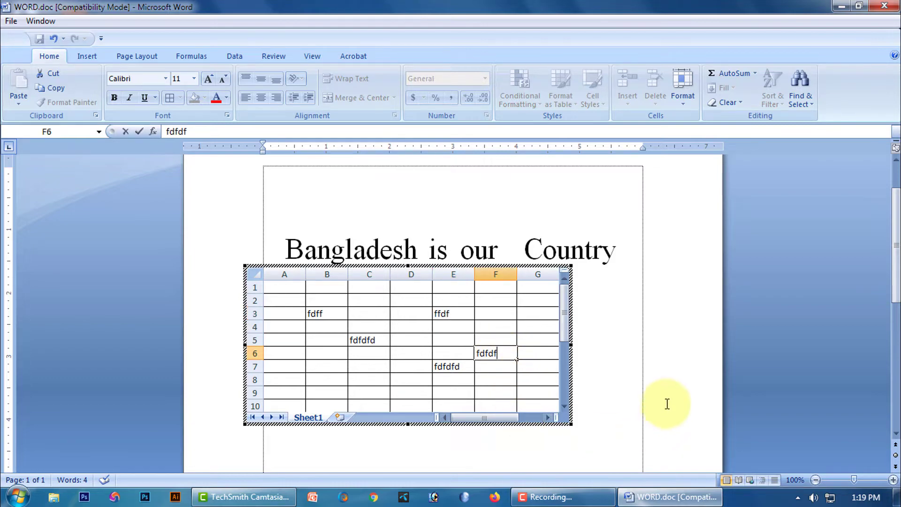
{"action": "left_click", "coordinate": [610, 390]}
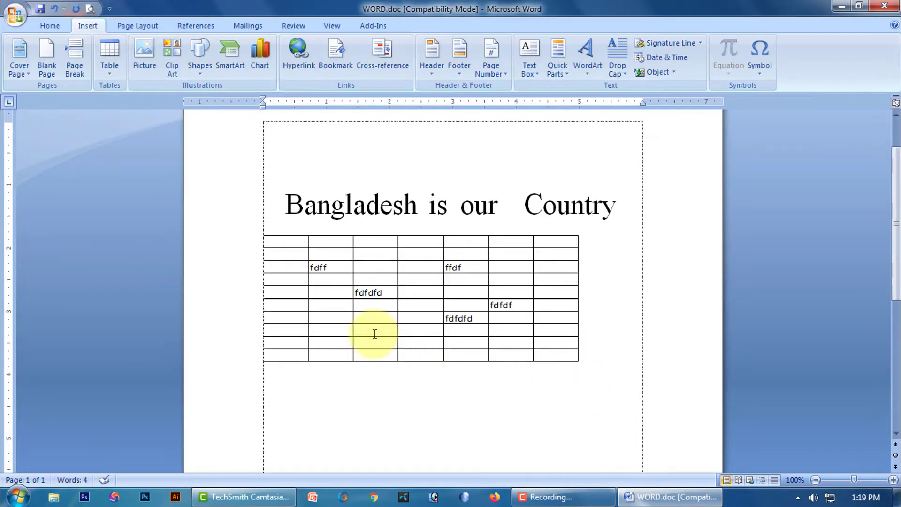
Enlarge the embedded spreadsheet to about 5.6 inches wide and deselect it
{"action": "left_click", "coordinate": [303, 311]}
{"action": "left_click_drag", "start_coordinate": [301, 306], "coordinate": [251, 296]}
{"action": "left_click", "coordinate": [264, 231]}
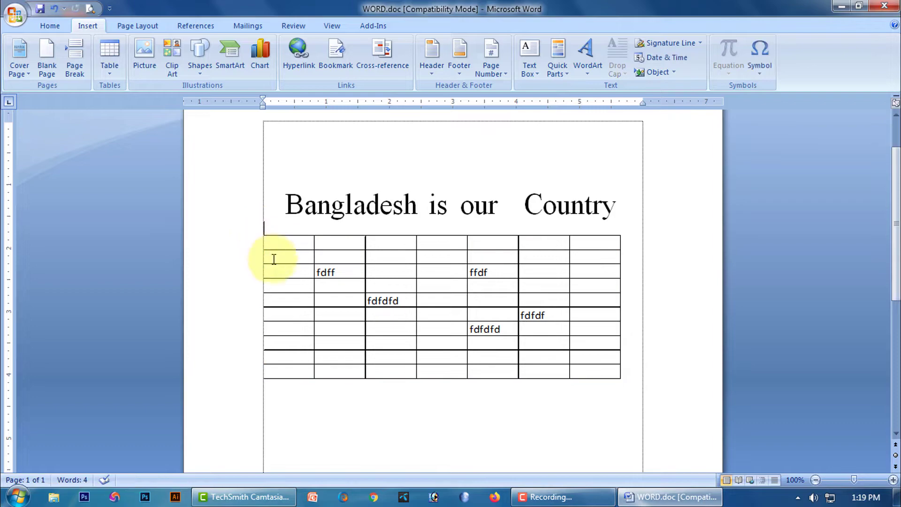
Undo the spreadsheet insertion and the earlier table edits until only the plain sentence remains
{"action": "key", "text": "ctrl+z"}
{"action": "key", "text": "ctrl+z"}
{"action": "key", "text": "ctrl+z"}
{"action": "key", "text": "ctrl+z"}
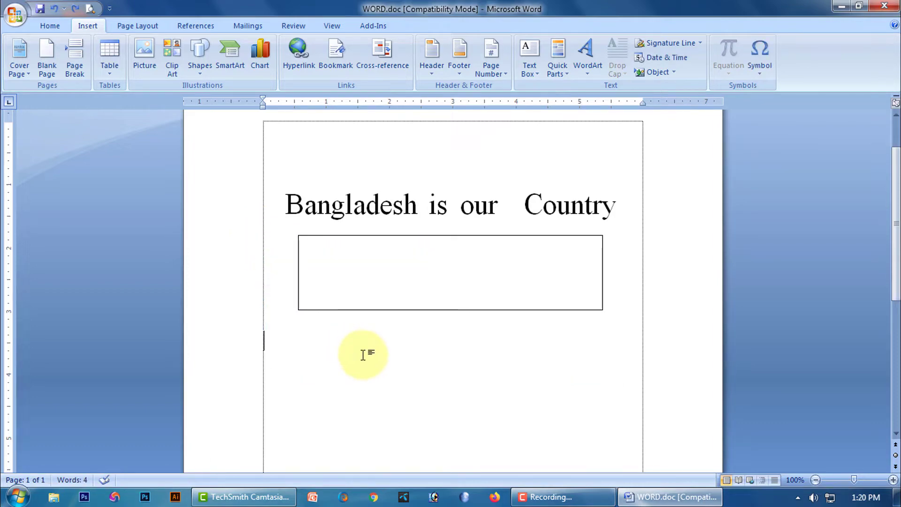
{"action": "key", "text": "ctrl+z"}
Insert the built-in Calendar 2 quick table below the sentence and place the cursor beneath it
{"action": "left_click", "coordinate": [107, 73]}
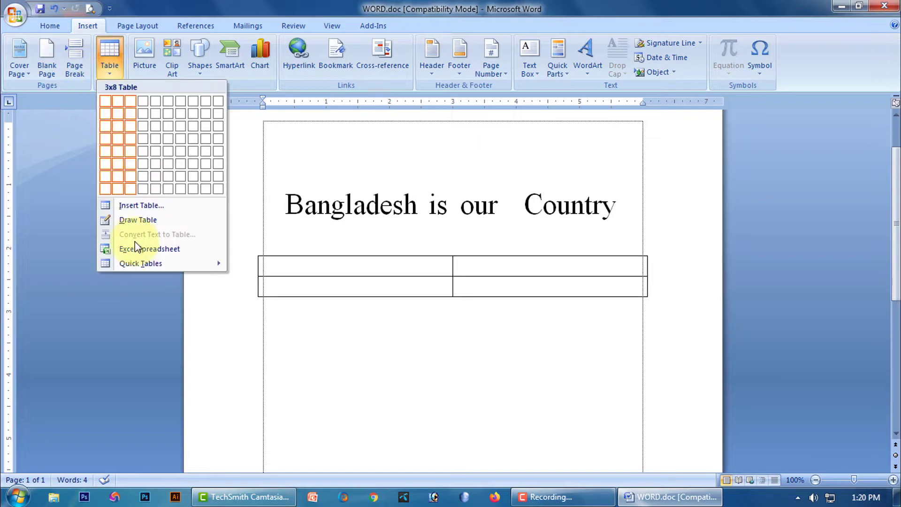
{"action": "mouse_move", "coordinate": [213, 263]}
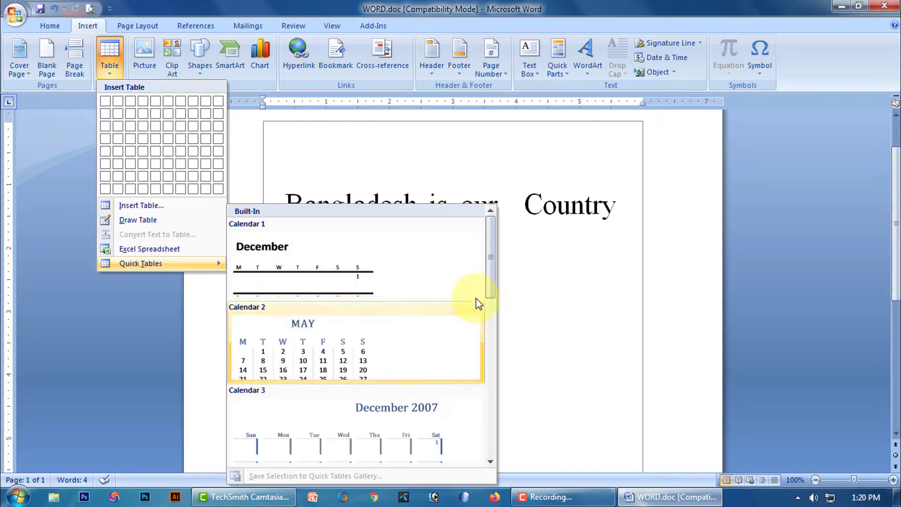
{"action": "mouse_move", "coordinate": [490, 291]}
{"action": "left_mouse_down"}
{"action": "mouse_move", "coordinate": [488, 338]}
{"action": "mouse_move", "coordinate": [501, 296]}
{"action": "left_mouse_up"}
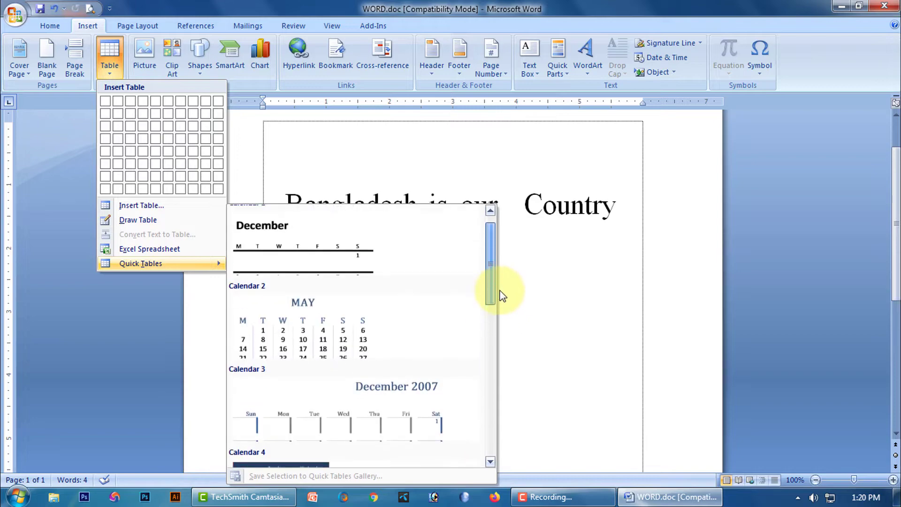
{"action": "left_click", "coordinate": [373, 330]}
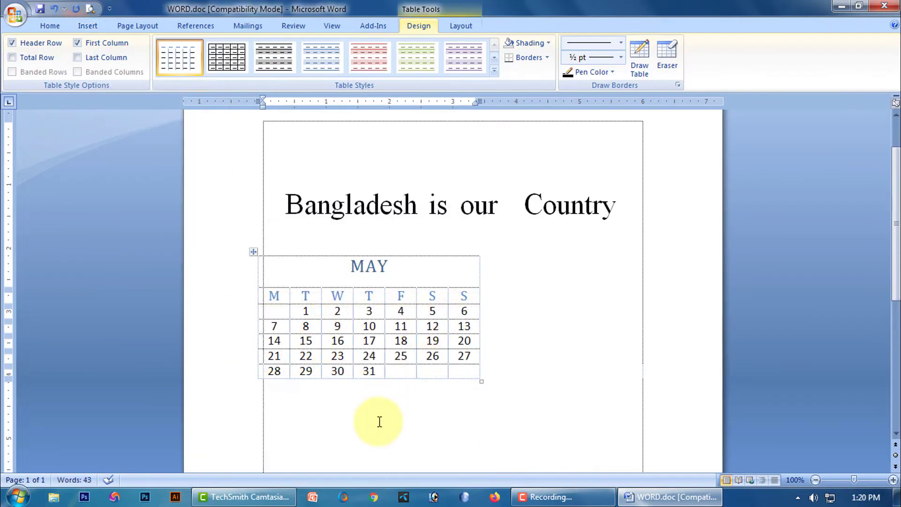
{"action": "left_click", "coordinate": [350, 426]}
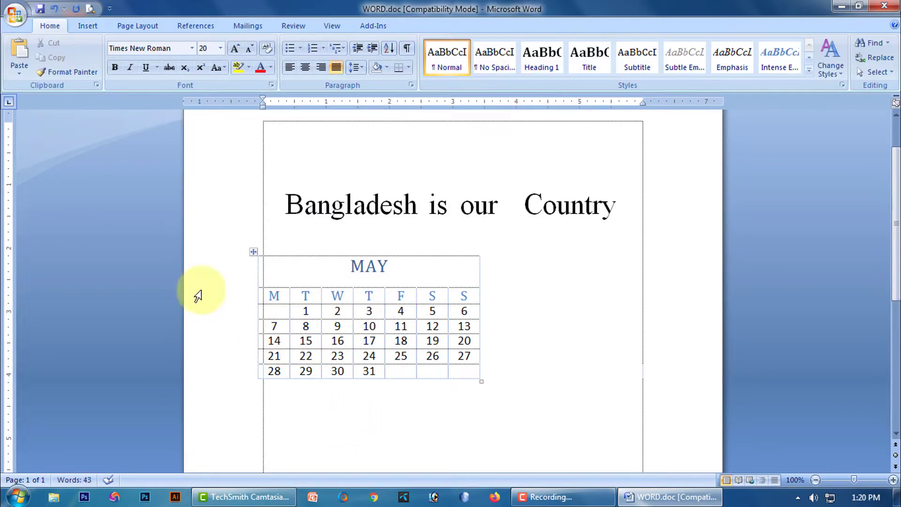
Insert the built-in Calendar 4 quick table below the May calendar
{"action": "left_click", "coordinate": [92, 25]}
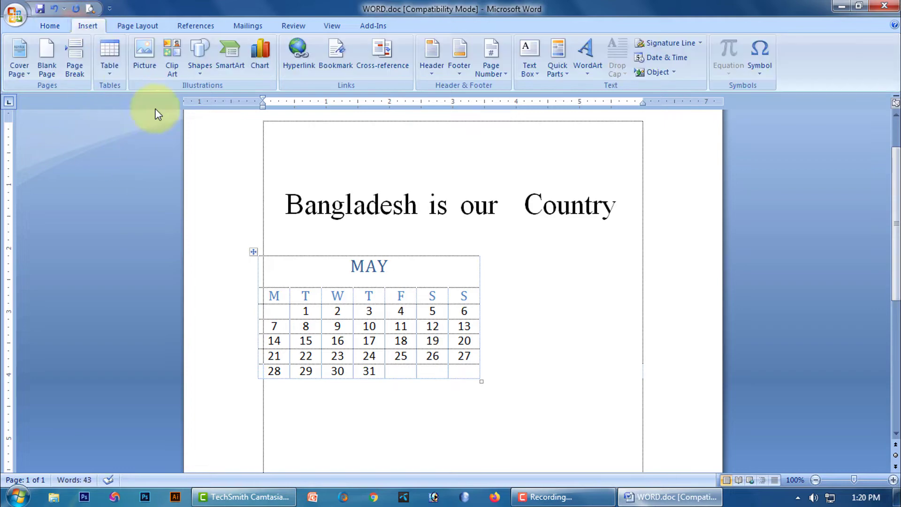
{"action": "left_click", "coordinate": [110, 71]}
{"action": "mouse_move", "coordinate": [144, 264]}
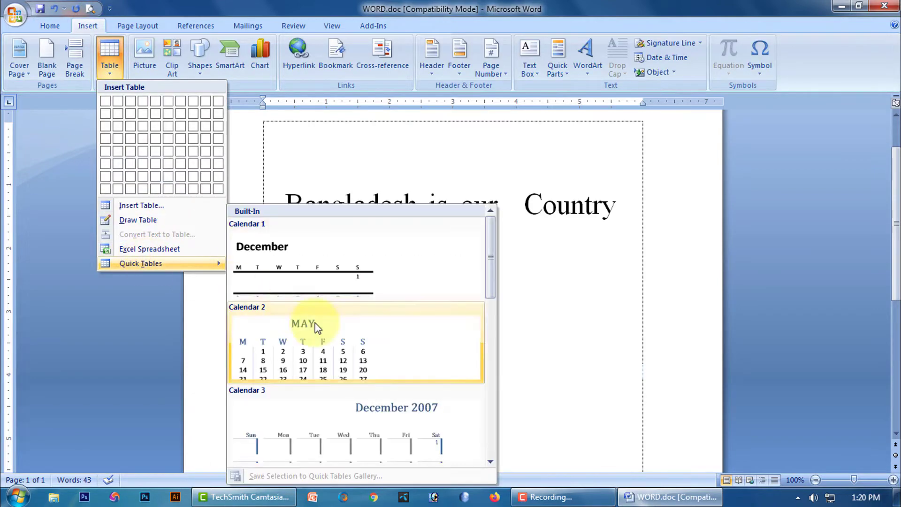
{"action": "scroll", "coordinate": [387, 363], "scroll_direction": "down", "scroll_amount": 3}
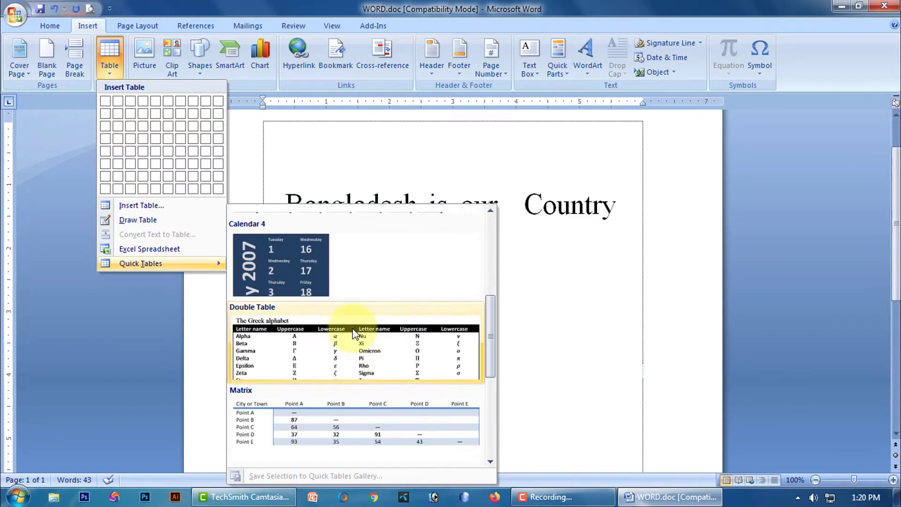
{"action": "left_click", "coordinate": [283, 261]}
{"action": "scroll", "coordinate": [595, 378], "scroll_direction": "down", "scroll_amount": 4}
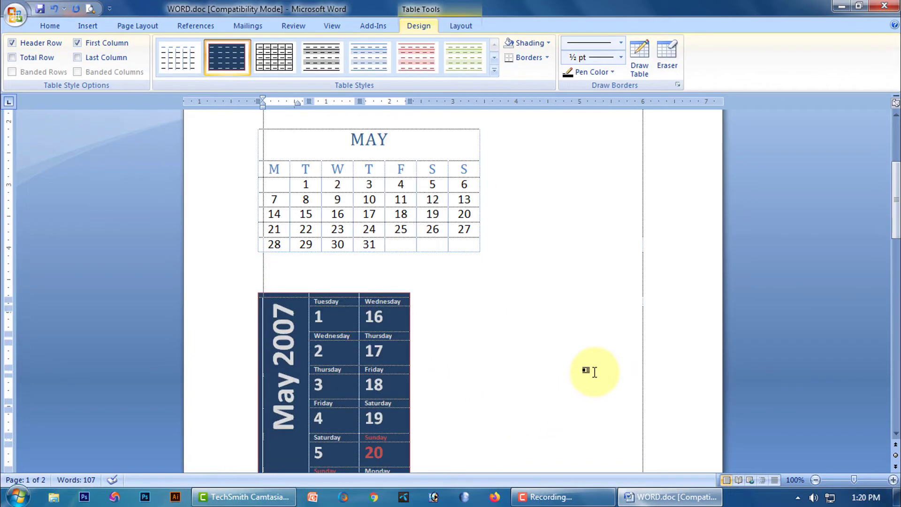
{"action": "left_click", "coordinate": [519, 346]}
{"action": "scroll", "coordinate": [519, 347], "scroll_direction": "up", "scroll_amount": 2}
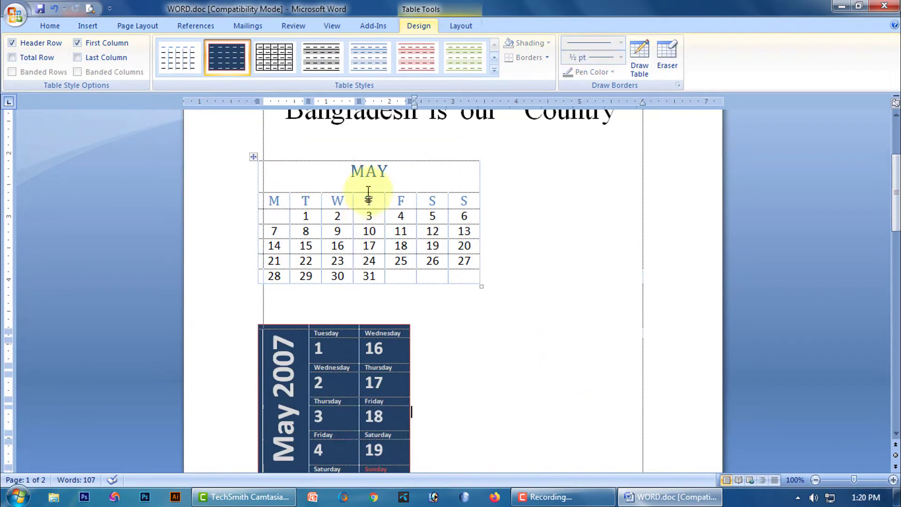
Replace the first calendar's MAY heading with FDFDFF and change its Friday date 11 to 144
{"action": "left_click", "coordinate": [389, 171]}
{"action": "key", "text": "BackSpace"}
{"action": "key", "text": "BackSpace"}
{"action": "key", "text": "BackSpace"}
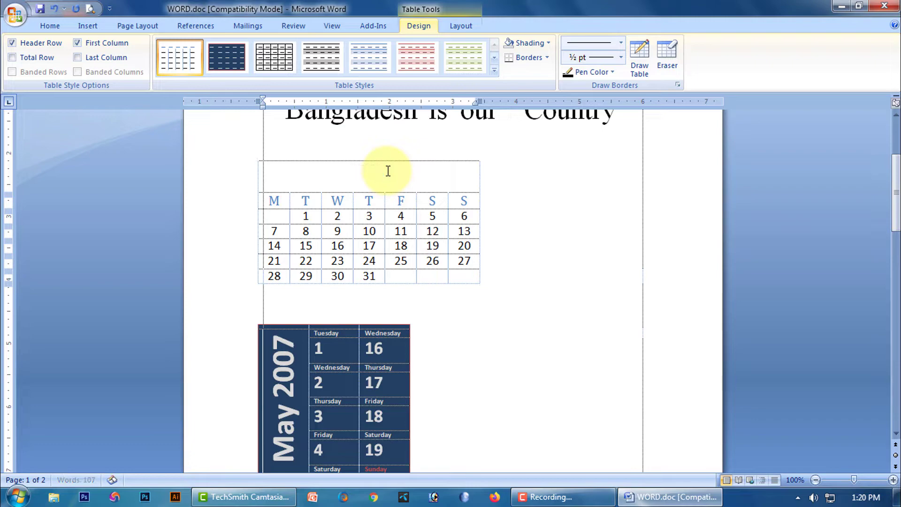
{"action": "type", "text": "FDFDFF"}
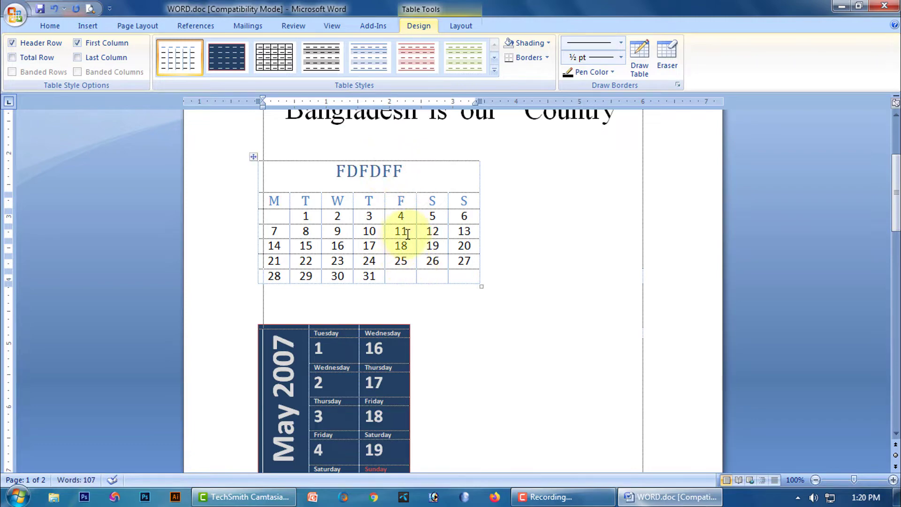
{"action": "left_click", "coordinate": [409, 233]}
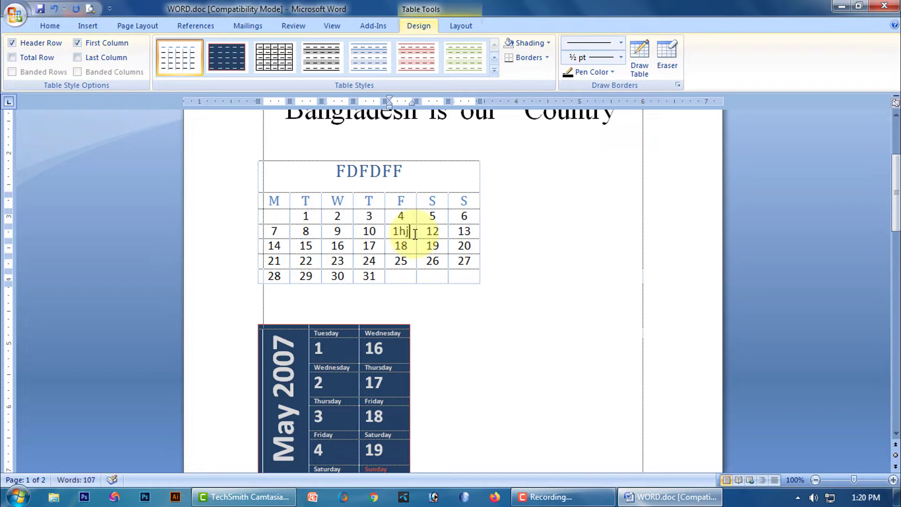
{"action": "left_click", "coordinate": [489, 318]}
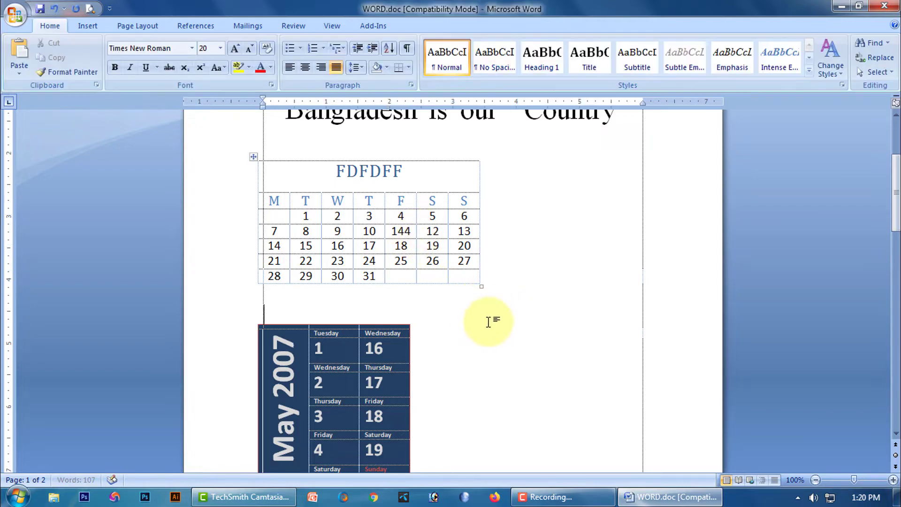
{"action": "scroll", "coordinate": [477, 288], "scroll_direction": "up", "scroll_amount": 2}
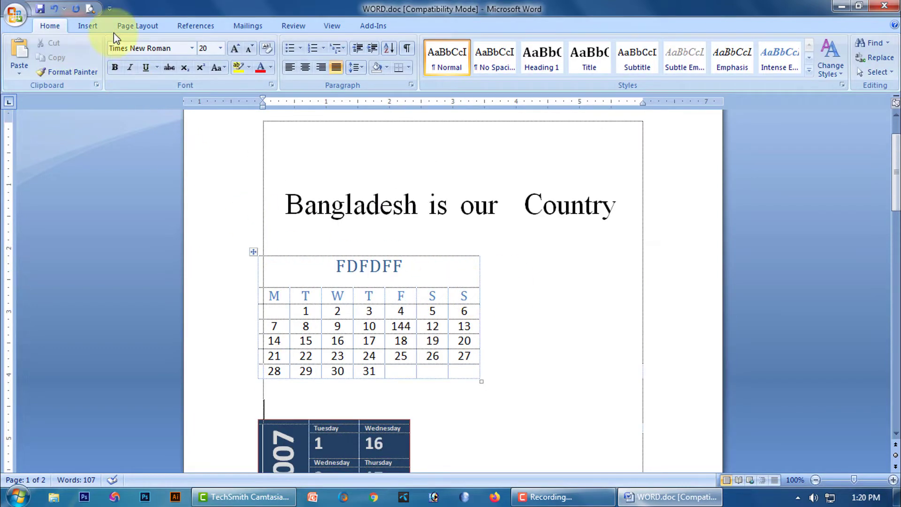
{"action": "left_click", "coordinate": [92, 30]}
{"action": "left_click", "coordinate": [110, 70]}
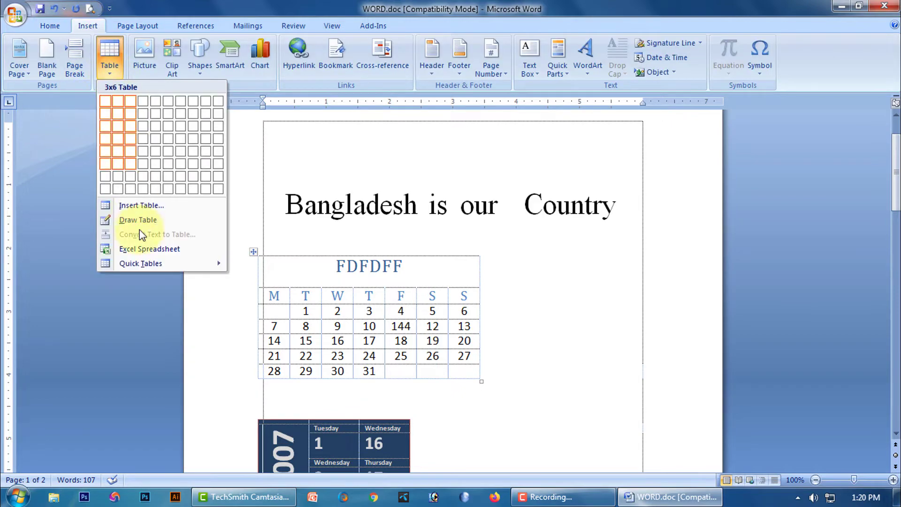
{"action": "left_click", "coordinate": [538, 305]}
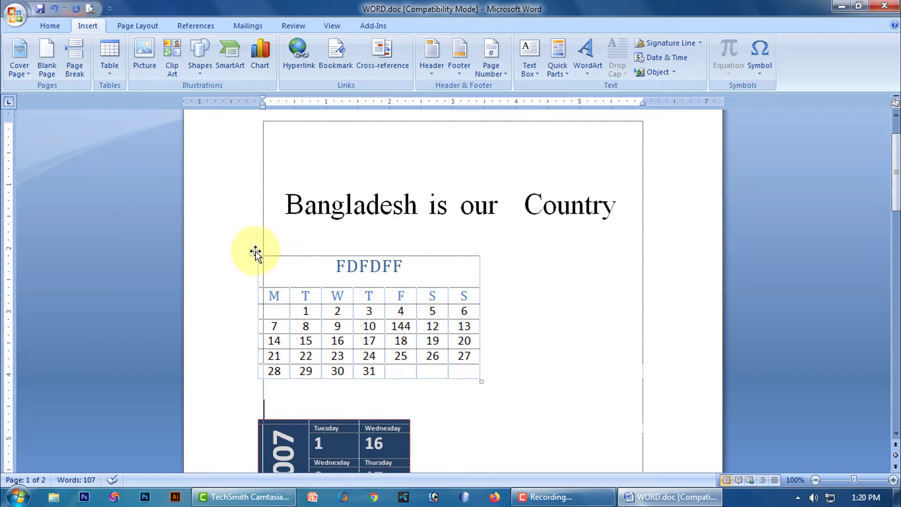
Delete both calendar tables below the sentence
{"action": "right_click", "coordinate": [256, 253]}
{"action": "left_click", "coordinate": [265, 257]}
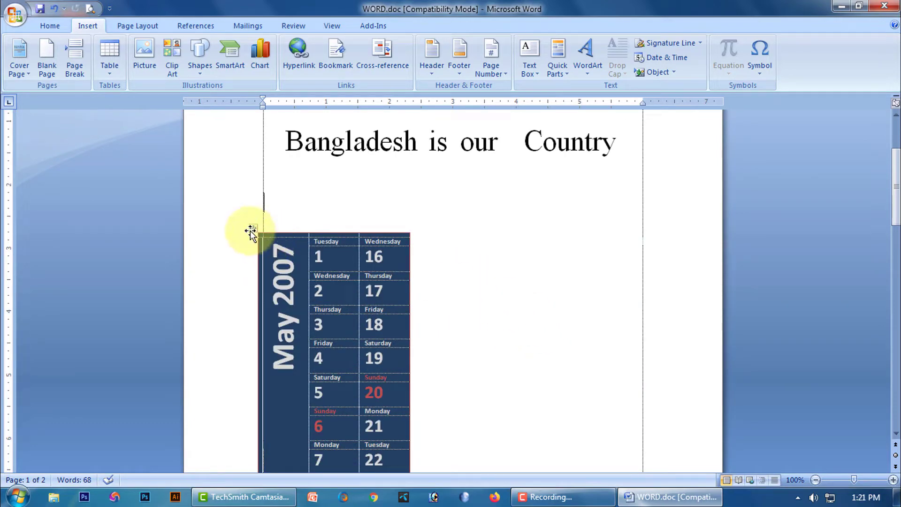
{"action": "right_click", "coordinate": [252, 229]}
{"action": "left_click", "coordinate": [282, 238]}
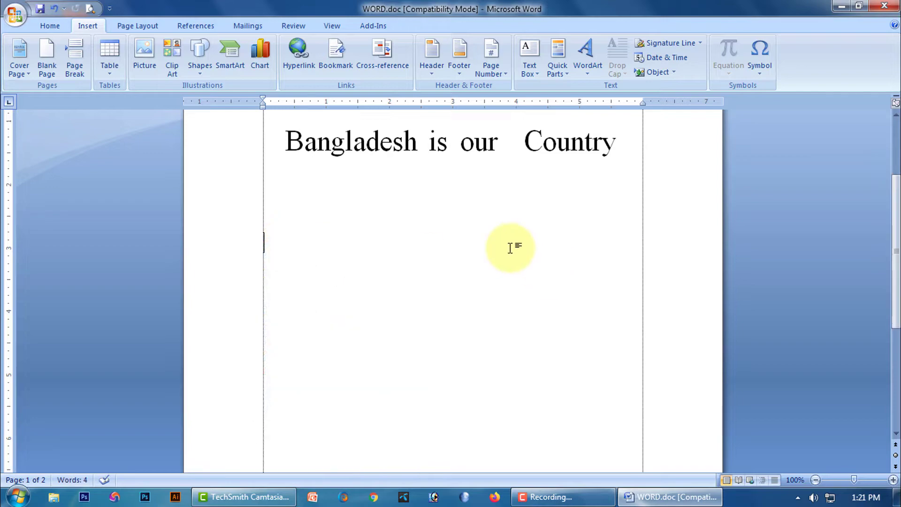
Insert a table with 7 columns and 5 rows below the sentence, keeping the automatic fixed column width
{"action": "left_click", "coordinate": [109, 75]}
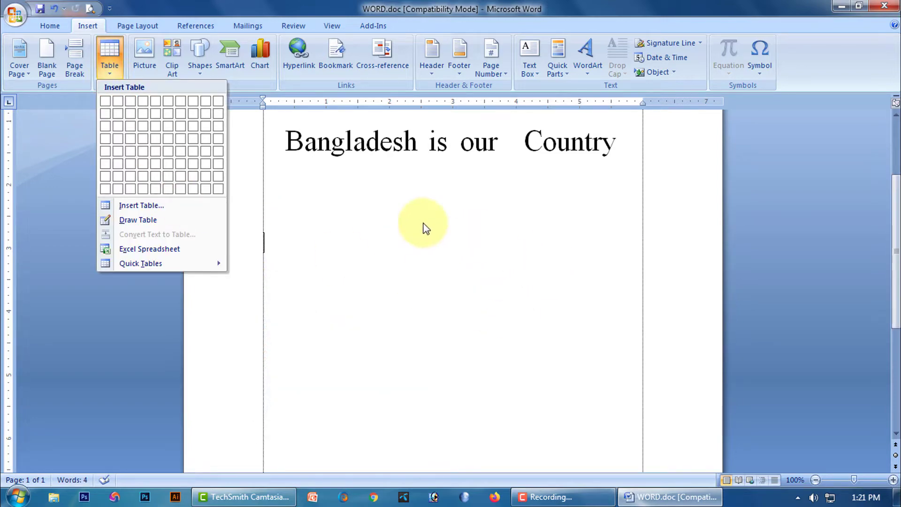
{"action": "left_click", "coordinate": [382, 277]}
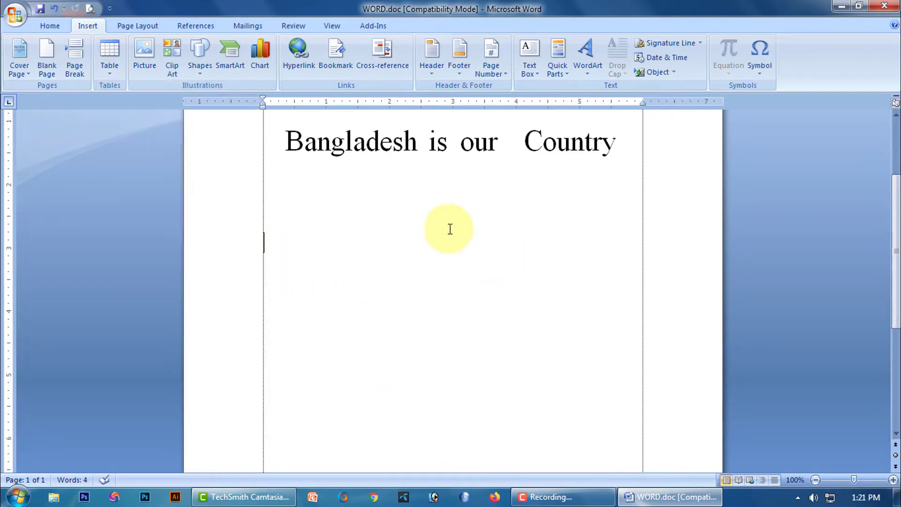
{"action": "left_click", "coordinate": [113, 81]}
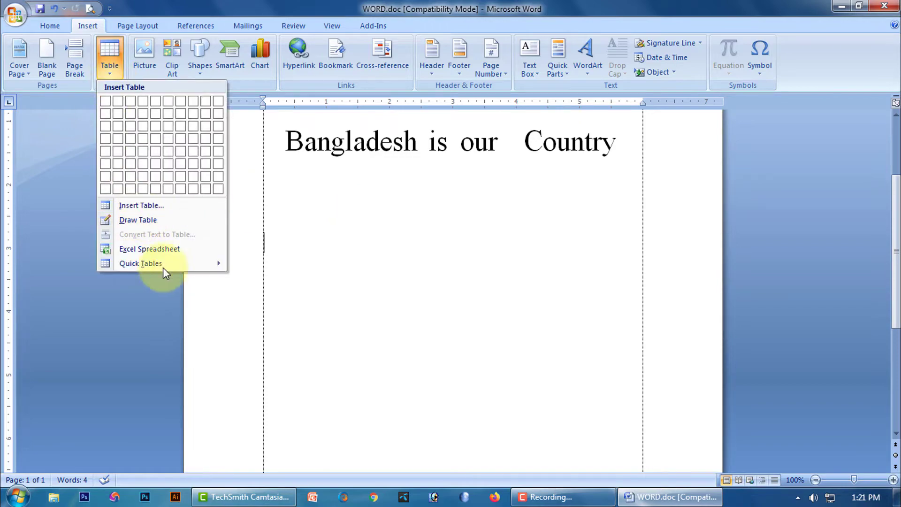
{"action": "left_click", "coordinate": [141, 206]}
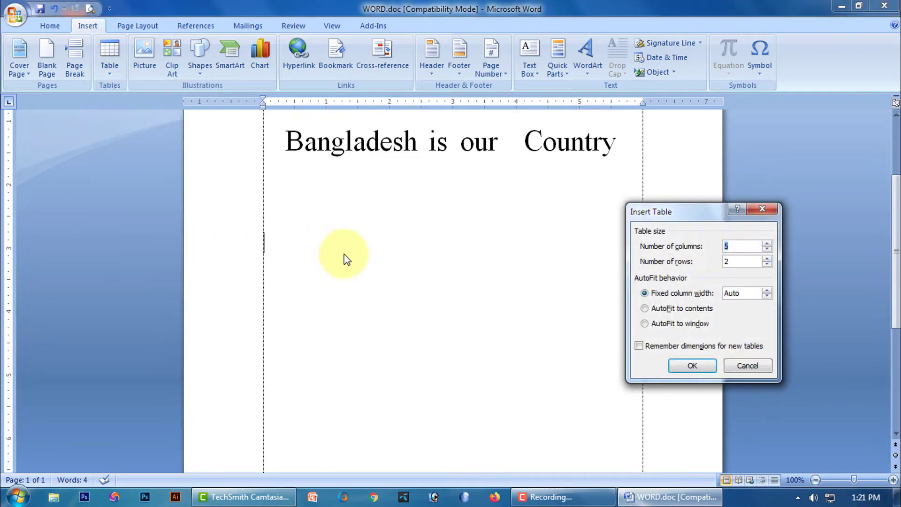
{"action": "left_click_drag", "start_coordinate": [721, 209], "coordinate": [774, 164]}
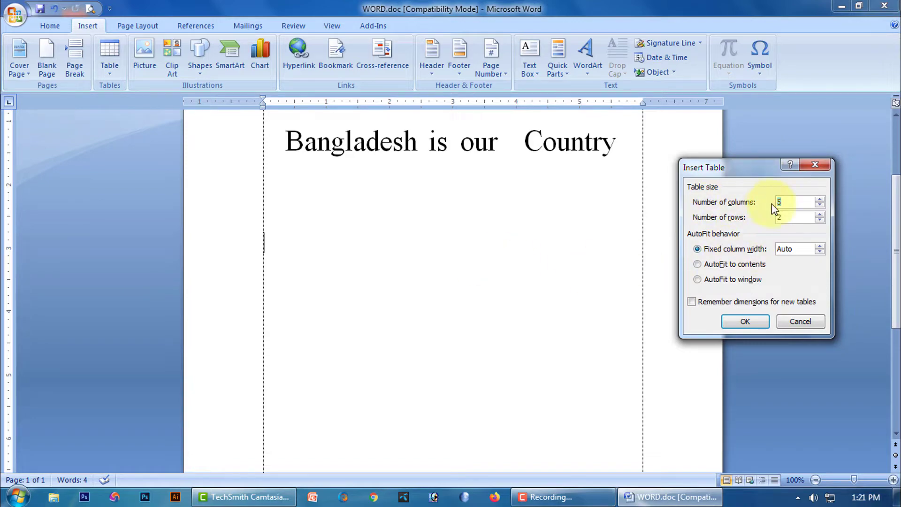
{"action": "left_click", "coordinate": [820, 215]}
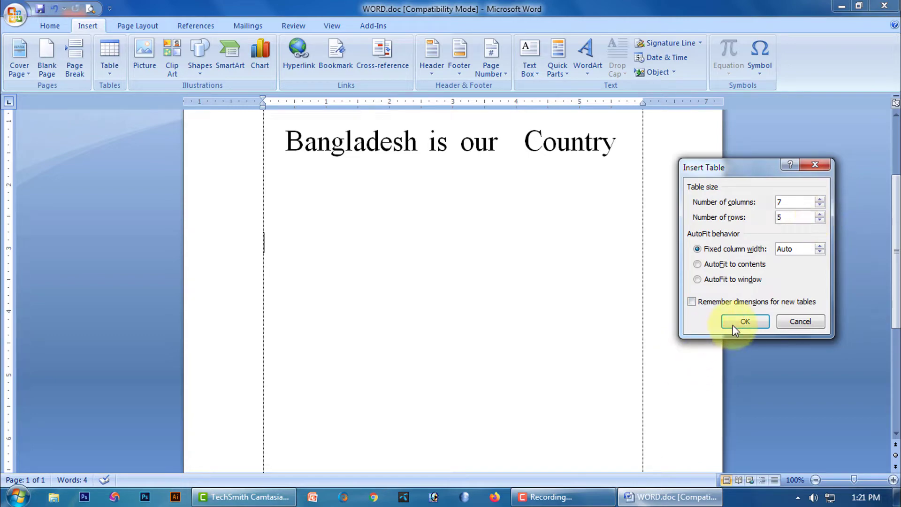
{"action": "left_click", "coordinate": [746, 322]}
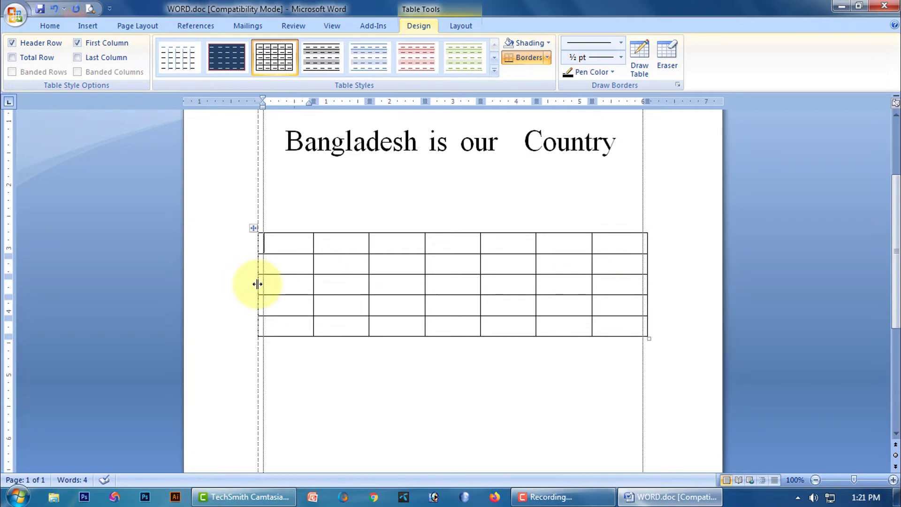
Pull the table's left and right borders inside the page margins and stretch the table down to make its rows taller
{"action": "left_click_drag", "start_coordinate": [257, 284], "coordinate": [271, 289]}
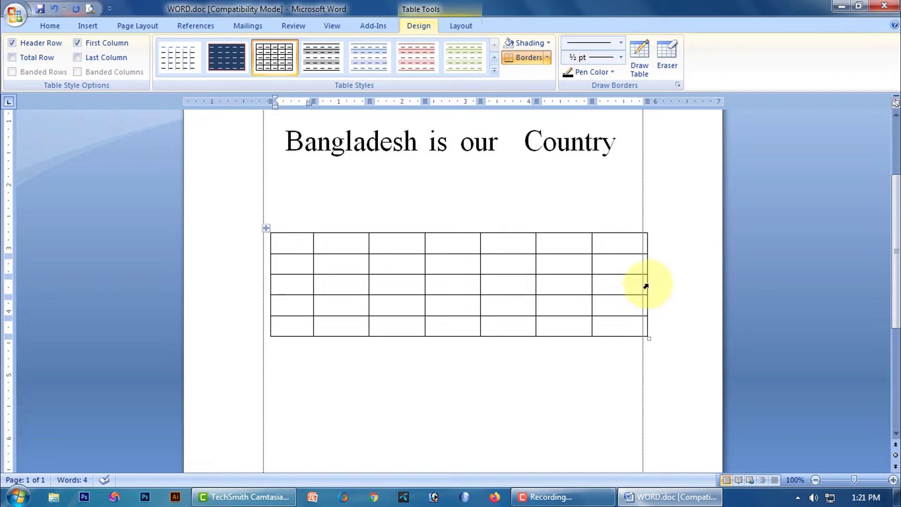
{"action": "left_click_drag", "start_coordinate": [646, 284], "coordinate": [631, 292]}
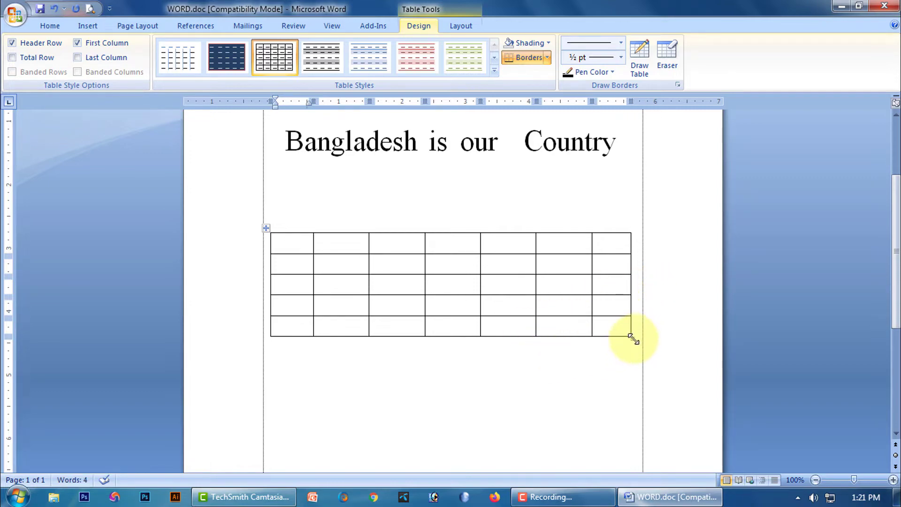
{"action": "left_click_drag", "start_coordinate": [633, 339], "coordinate": [636, 457]}
Fill cells diagonally from the first row's second column with fdfdf, fdfdf, fdfd, fdfd and dfdf
{"action": "left_click", "coordinate": [355, 269]}
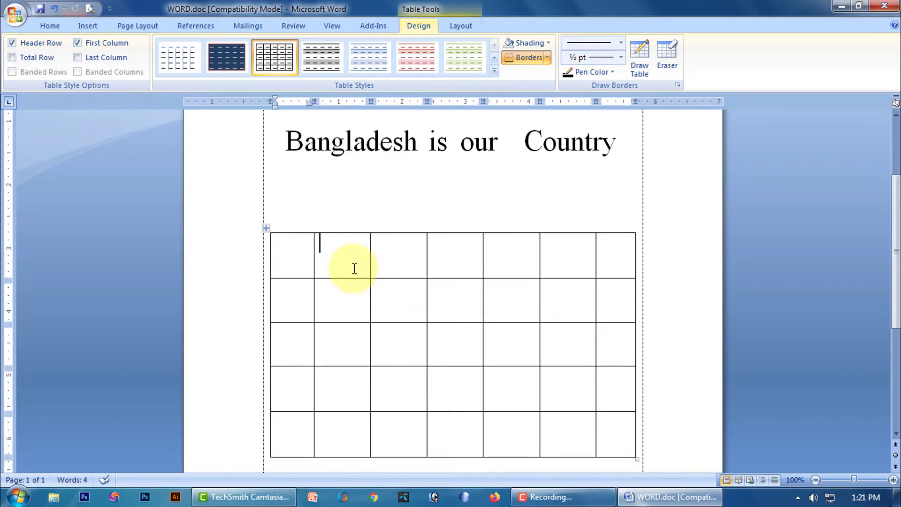
{"action": "type", "text": "fdfdf"}
{"action": "left_click", "coordinate": [415, 300]}
{"action": "type", "text": "fdfdf"}
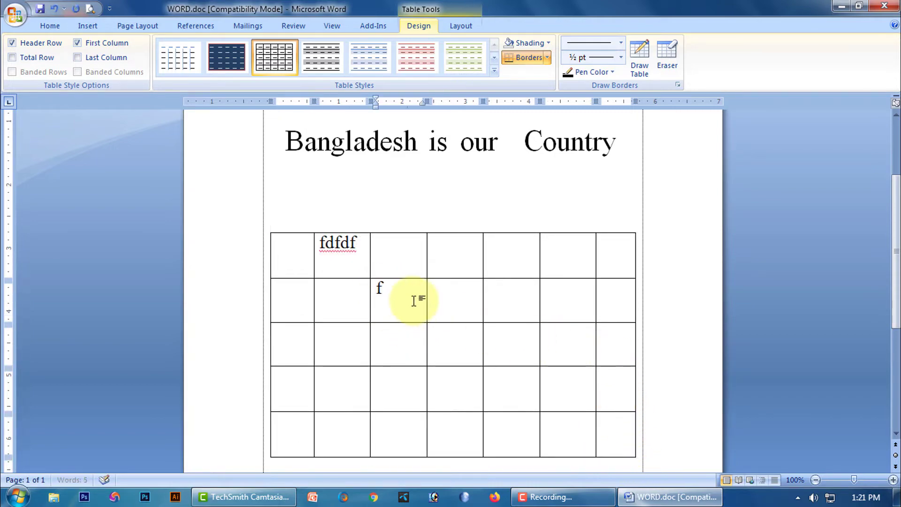
{"action": "left_click", "coordinate": [468, 356]}
{"action": "type", "text": "fdfd"}
{"action": "left_click", "coordinate": [526, 396]}
{"action": "type", "text": "f"}
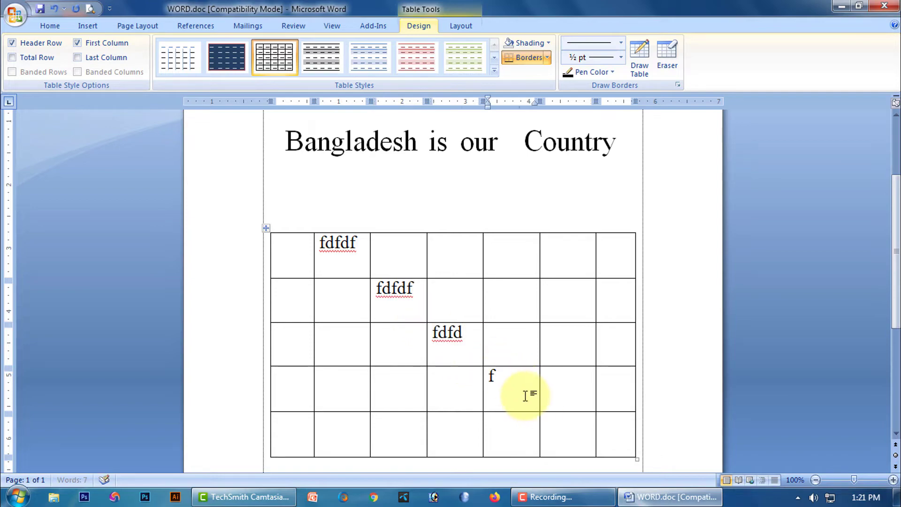
{"action": "type", "text": "dfd"}
{"action": "left_click", "coordinate": [582, 438]}
{"action": "type", "text": "dfdf"}
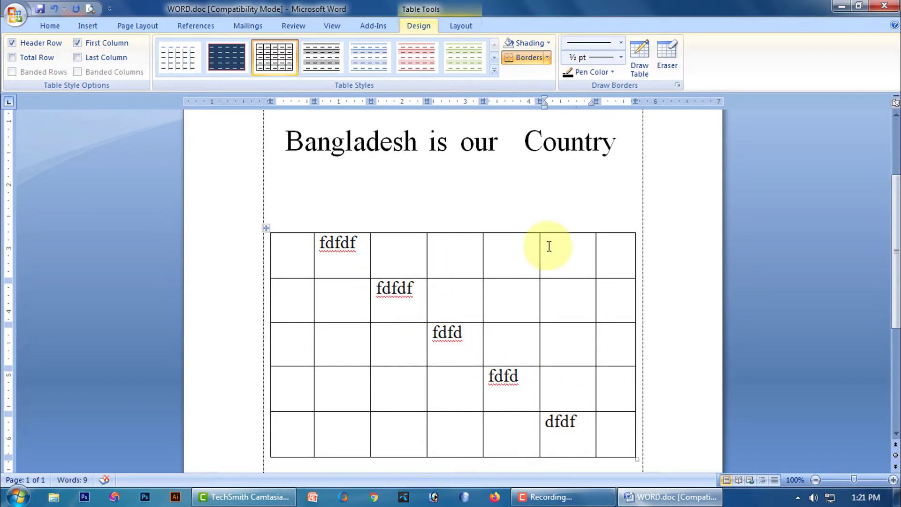
Remove the whole filled table from below the sentence
{"action": "right_click", "coordinate": [267, 229]}
{"action": "left_click", "coordinate": [293, 236]}
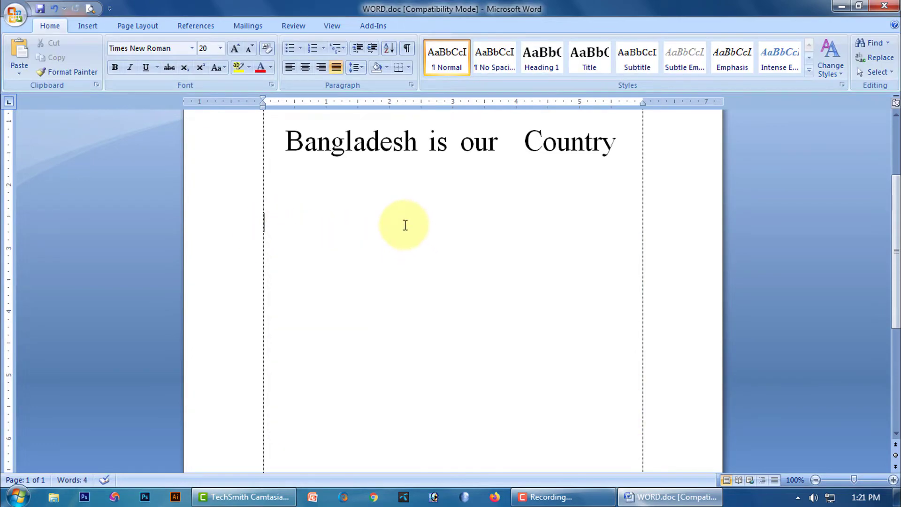
Insert a 4x4 table below the sentence and pull its outer left and right borders inside the page margins
{"action": "left_click", "coordinate": [91, 27]}
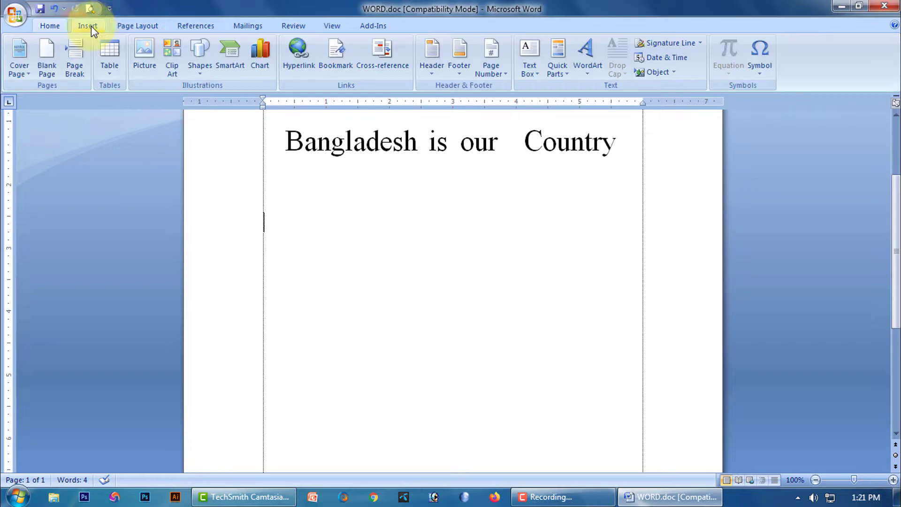
{"action": "left_click", "coordinate": [111, 73]}
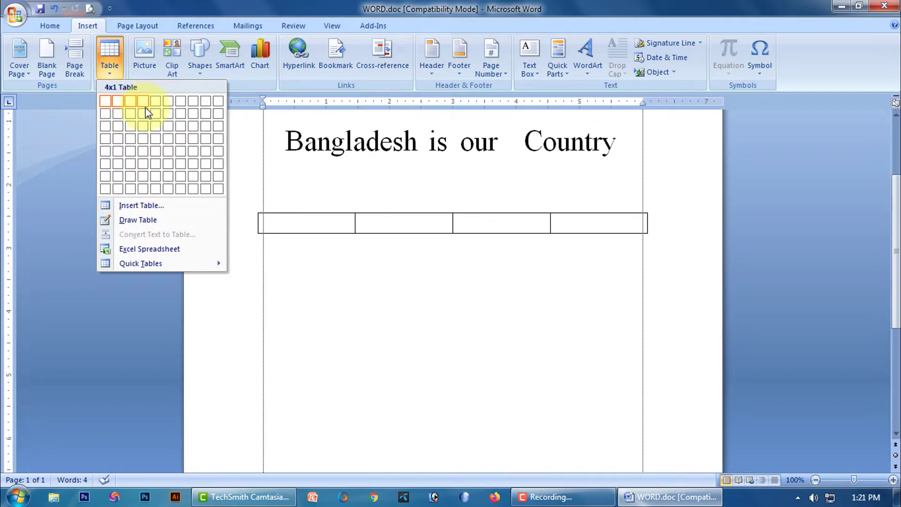
{"action": "left_click", "coordinate": [148, 143]}
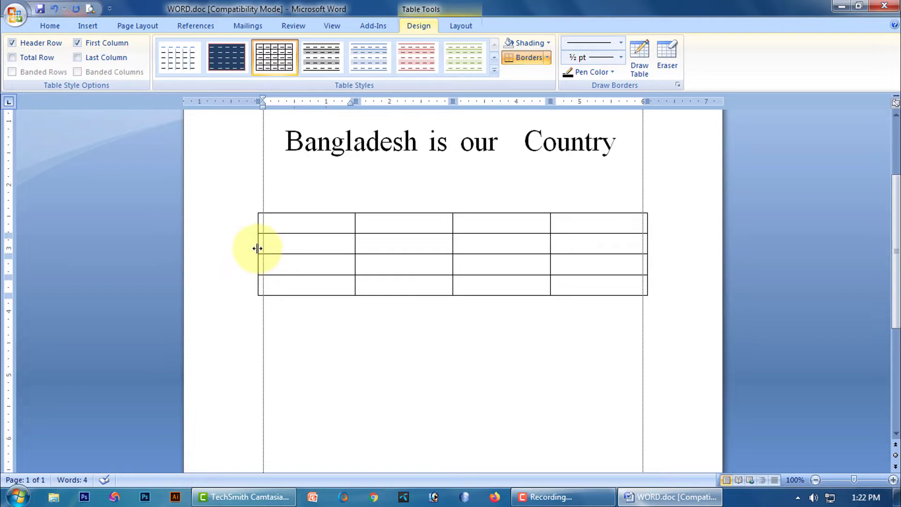
{"action": "left_click_drag", "start_coordinate": [271, 251], "coordinate": [271, 251]}
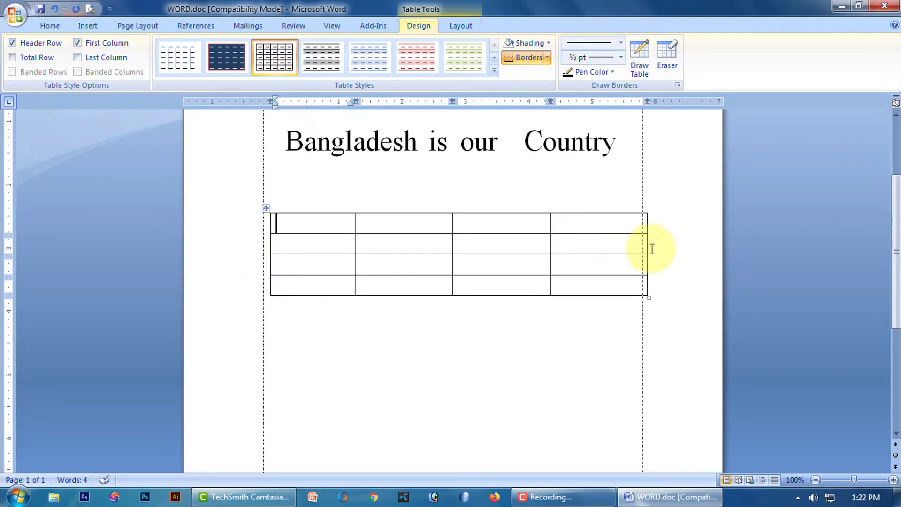
{"action": "left_click_drag", "start_coordinate": [635, 251], "coordinate": [634, 251]}
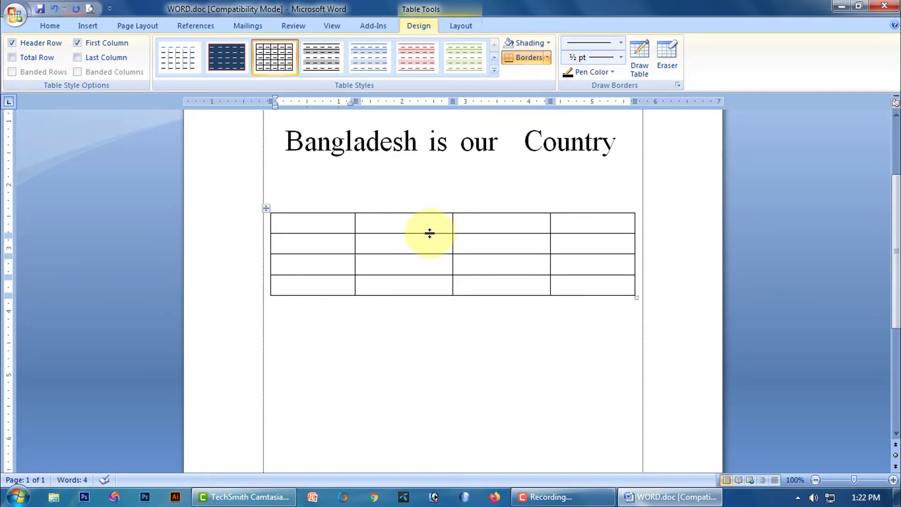
Select the whole table, apply Select Column to it, and clear the selection
{"action": "left_click", "coordinate": [266, 209]}
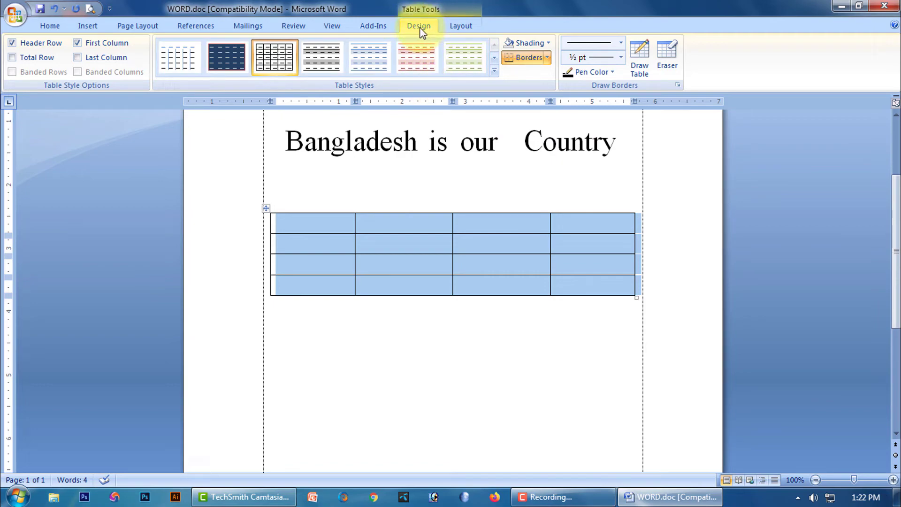
{"action": "left_click", "coordinate": [462, 27]}
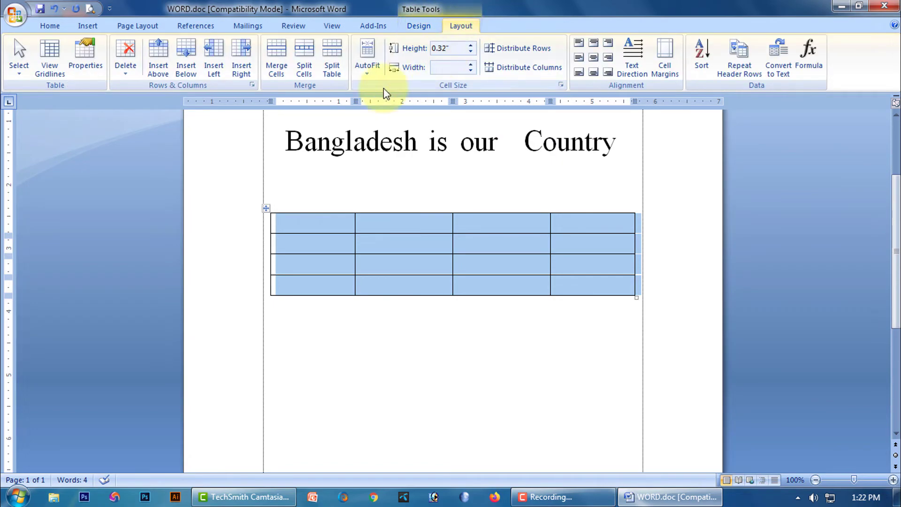
{"action": "left_click", "coordinate": [18, 61]}
{"action": "left_click", "coordinate": [54, 105]}
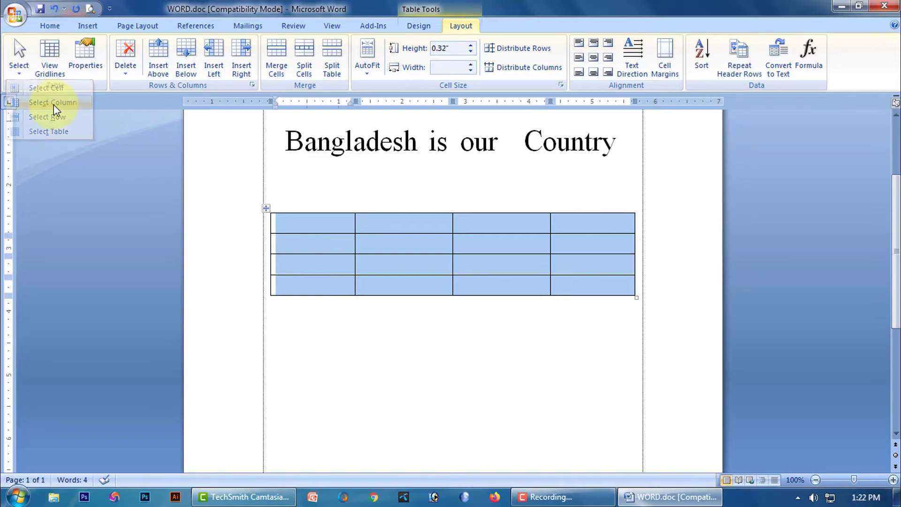
{"action": "left_click", "coordinate": [328, 312]}
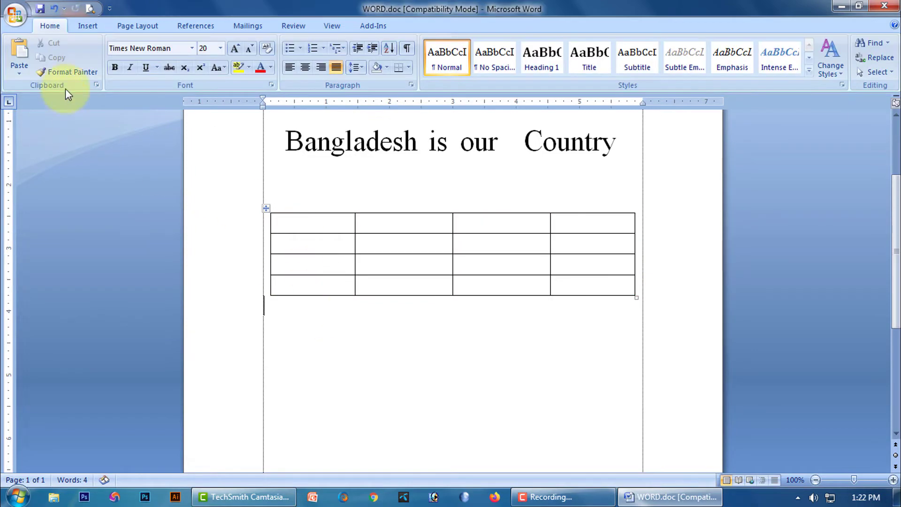
Select the table's first row from its first cell, extend the selection to the columns, and clear it
{"action": "left_click", "coordinate": [363, 243]}
{"action": "left_click", "coordinate": [314, 193]}
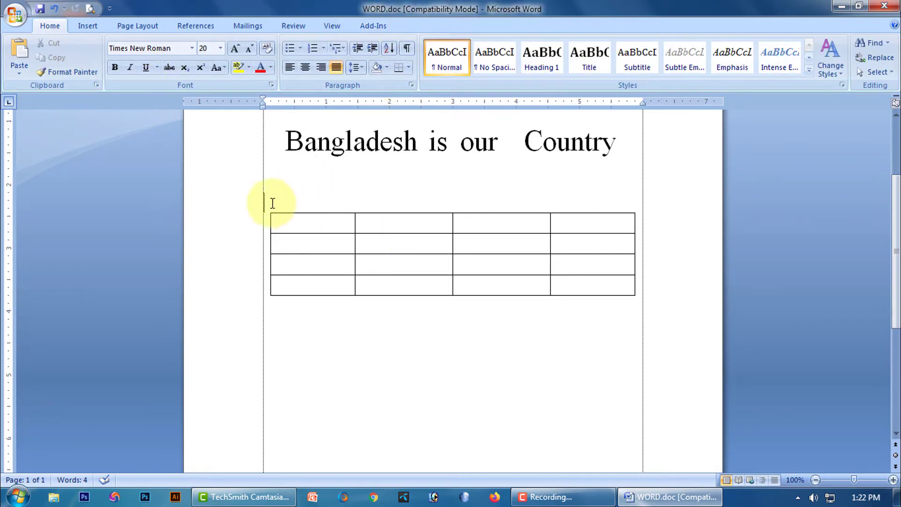
{"action": "left_click", "coordinate": [288, 223]}
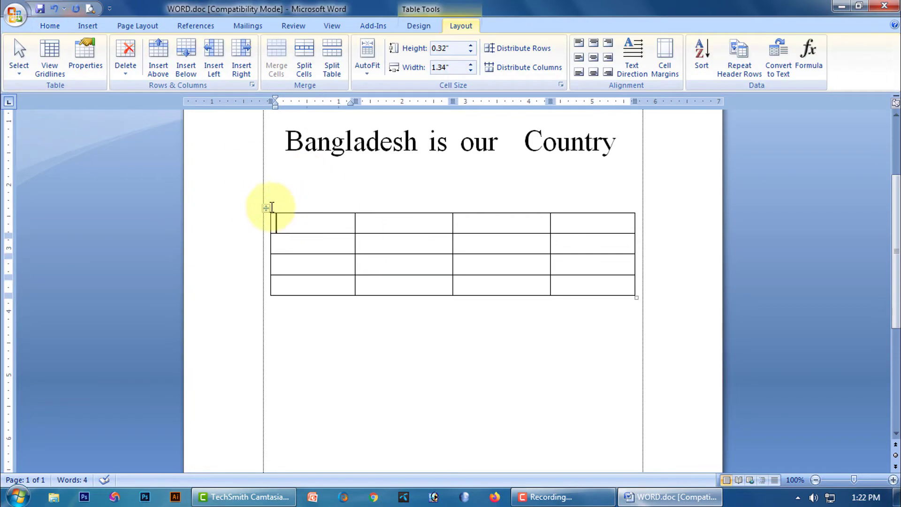
{"action": "left_click", "coordinate": [18, 70]}
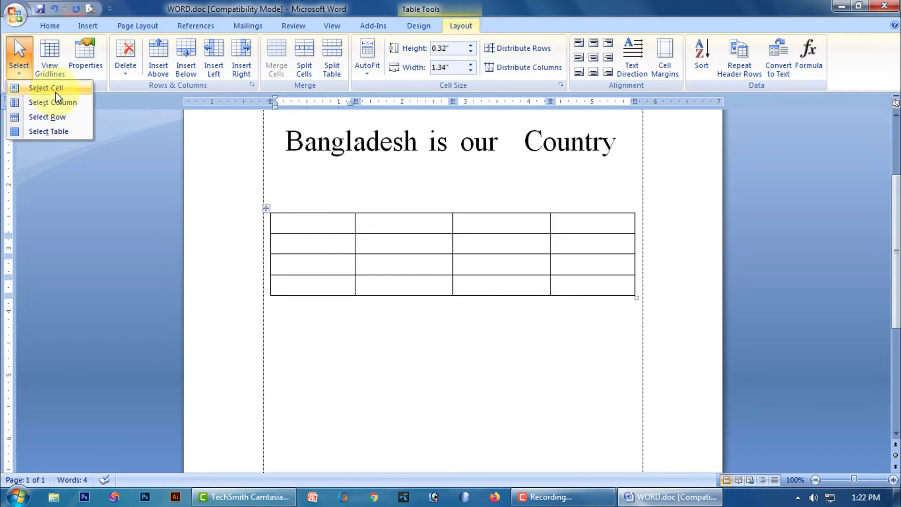
{"action": "left_click", "coordinate": [58, 121]}
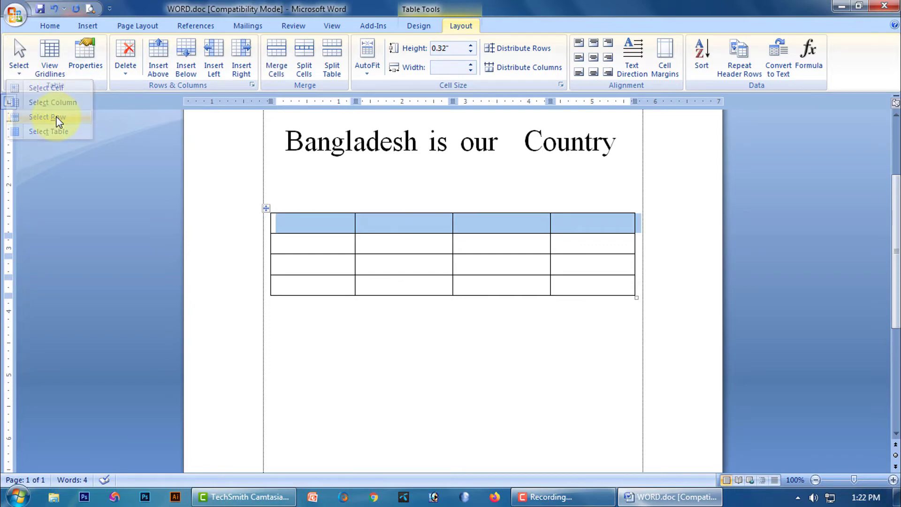
{"action": "left_click", "coordinate": [21, 73]}
{"action": "left_click", "coordinate": [61, 103]}
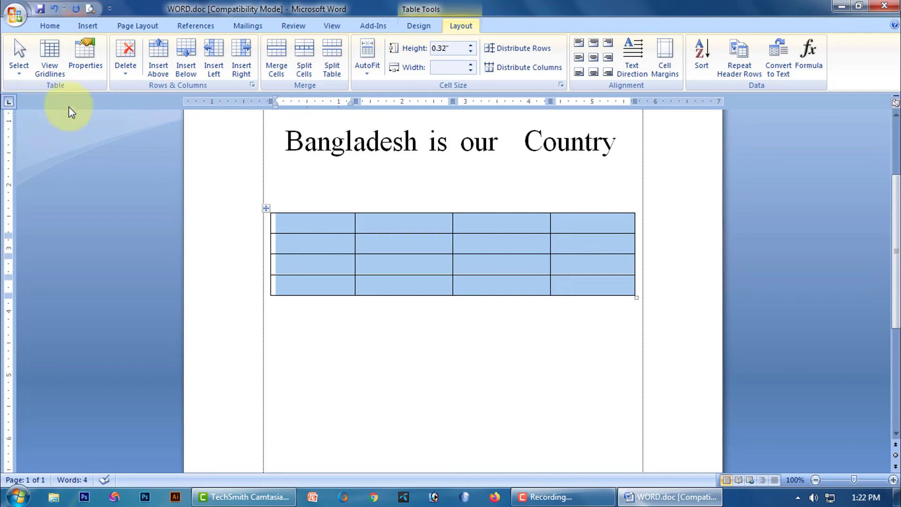
{"action": "left_click", "coordinate": [341, 357]}
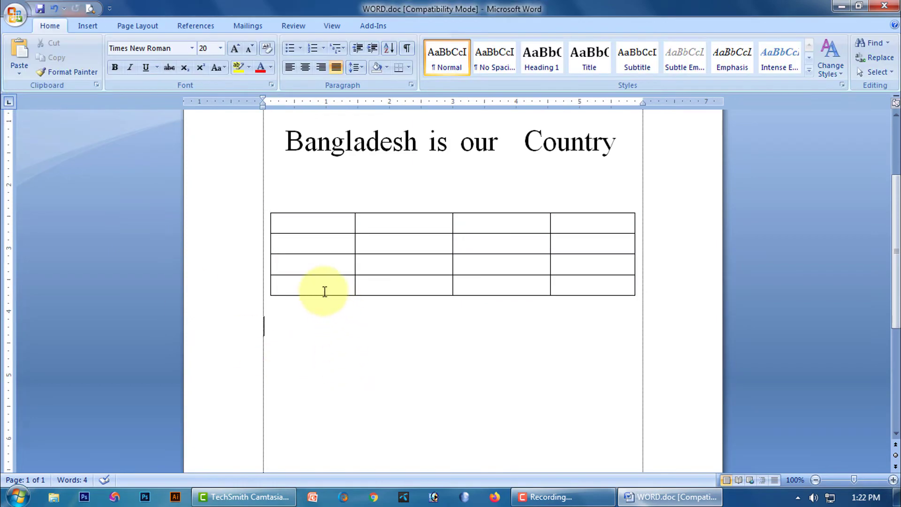
Narrow the table's last column to about 1.03" and center the table between the margins through Table Properties
{"action": "left_click", "coordinate": [322, 288]}
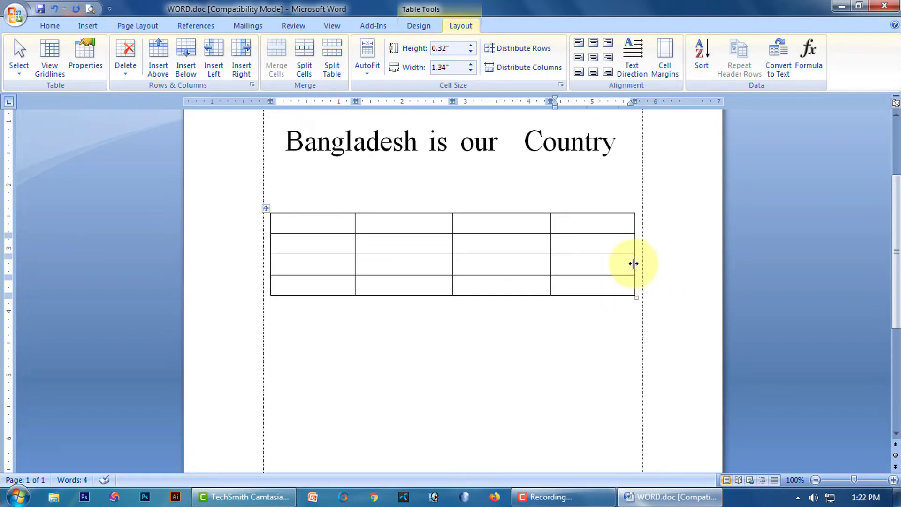
{"action": "left_click_drag", "start_coordinate": [633, 264], "coordinate": [615, 268]}
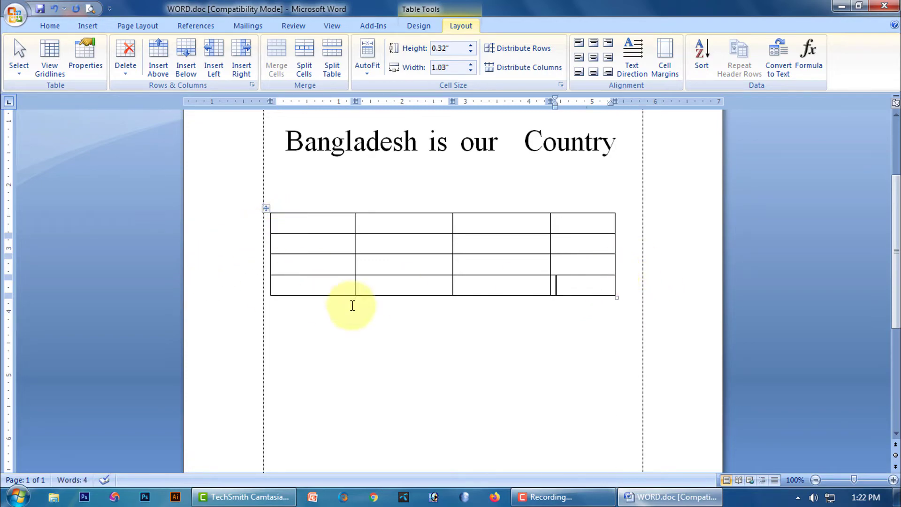
{"action": "left_click", "coordinate": [85, 56]}
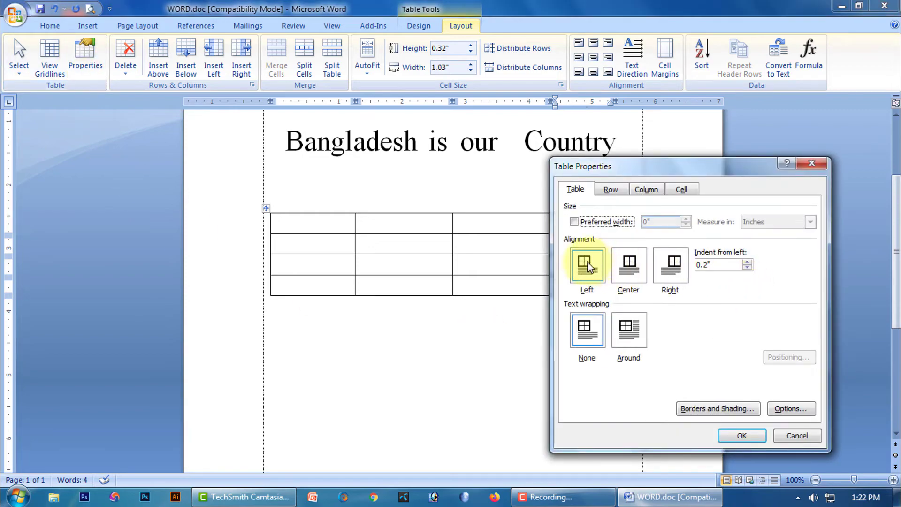
{"action": "left_click", "coordinate": [630, 267]}
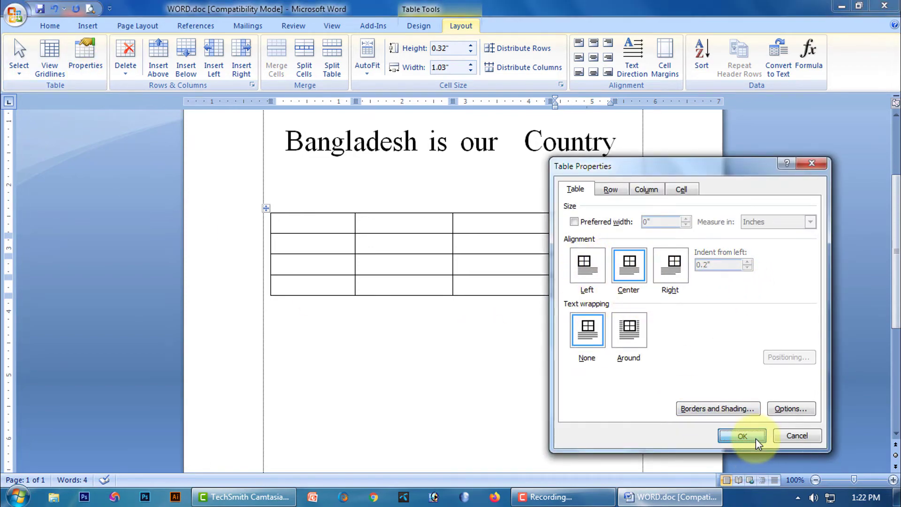
{"action": "left_click", "coordinate": [743, 436]}
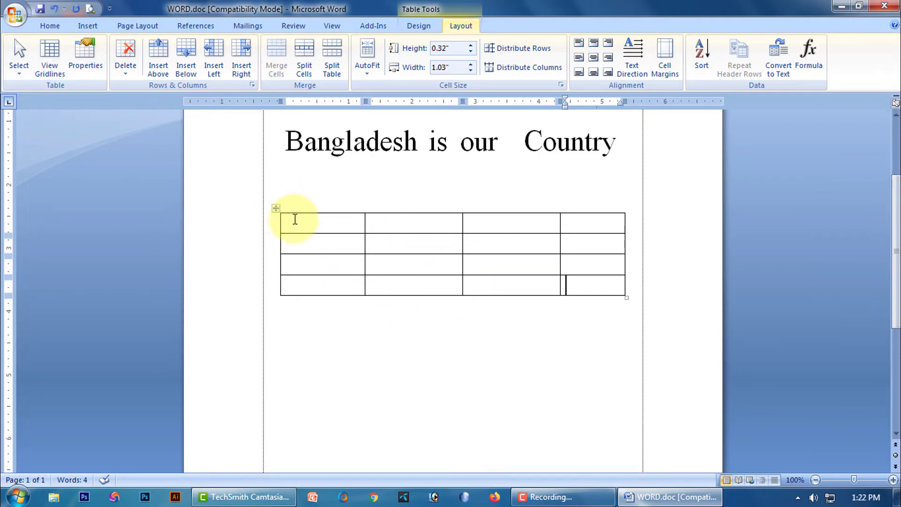
Select the whole table and set its alignment to Right in Table Properties
{"action": "left_click", "coordinate": [277, 210]}
{"action": "left_click", "coordinate": [85, 61]}
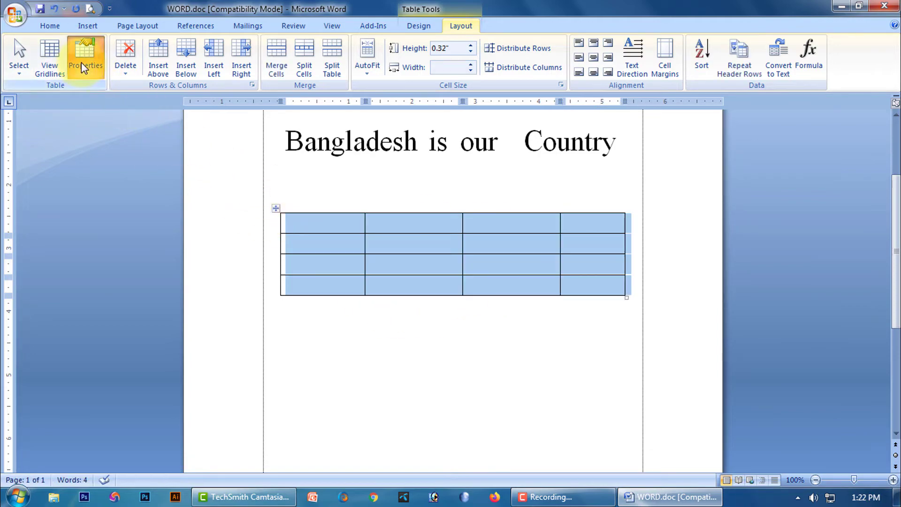
{"action": "left_click", "coordinate": [671, 264]}
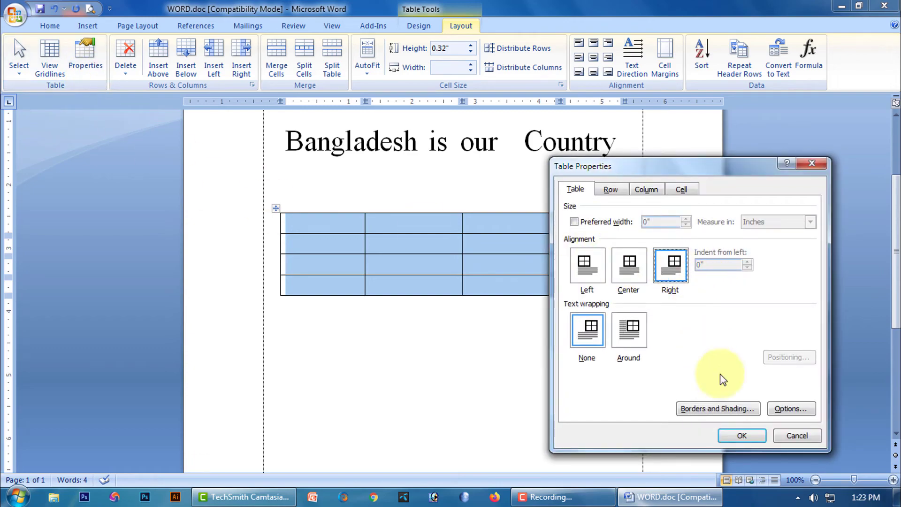
{"action": "left_click", "coordinate": [742, 438]}
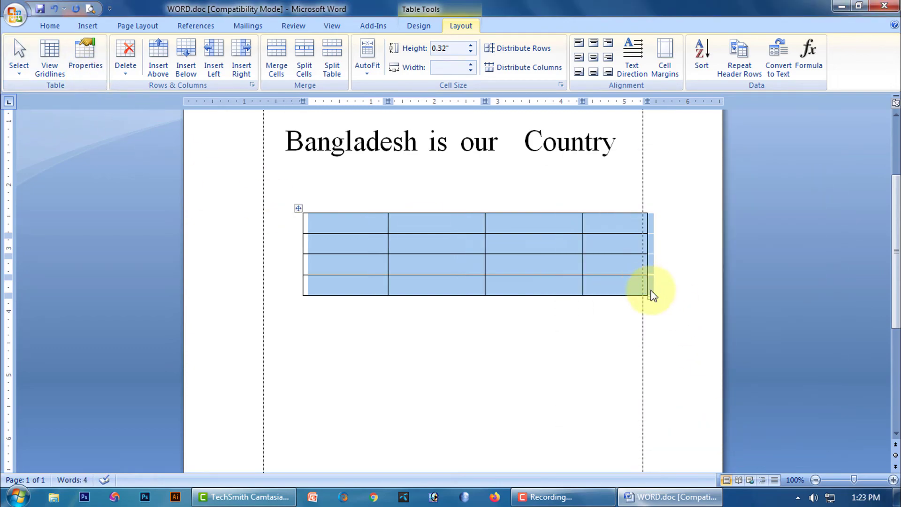
Change the selected table's alignment to Left in Table Properties
{"action": "left_click", "coordinate": [83, 70]}
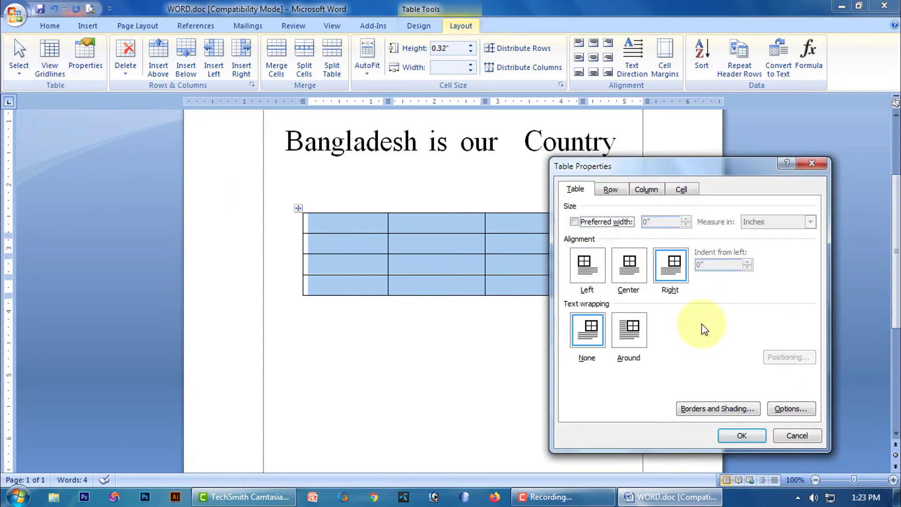
{"action": "left_click", "coordinate": [588, 266]}
{"action": "left_click", "coordinate": [742, 436]}
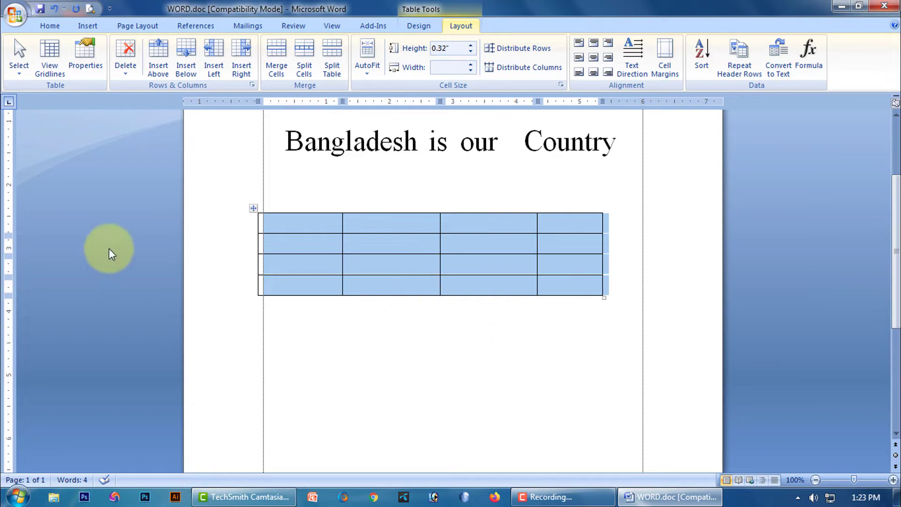
Look over the table's Delete options, insert four rows above the selected rows, and undo the insertion
{"action": "left_click", "coordinate": [128, 71]}
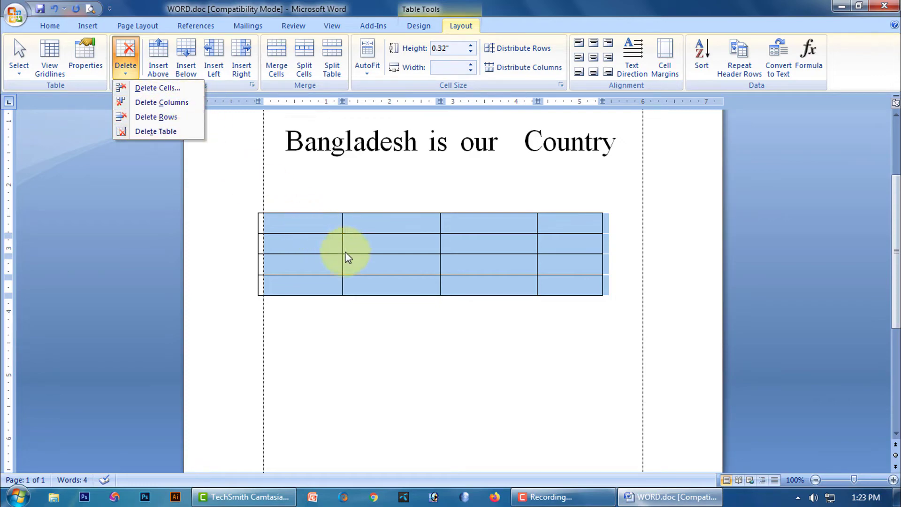
{"action": "left_click", "coordinate": [363, 322]}
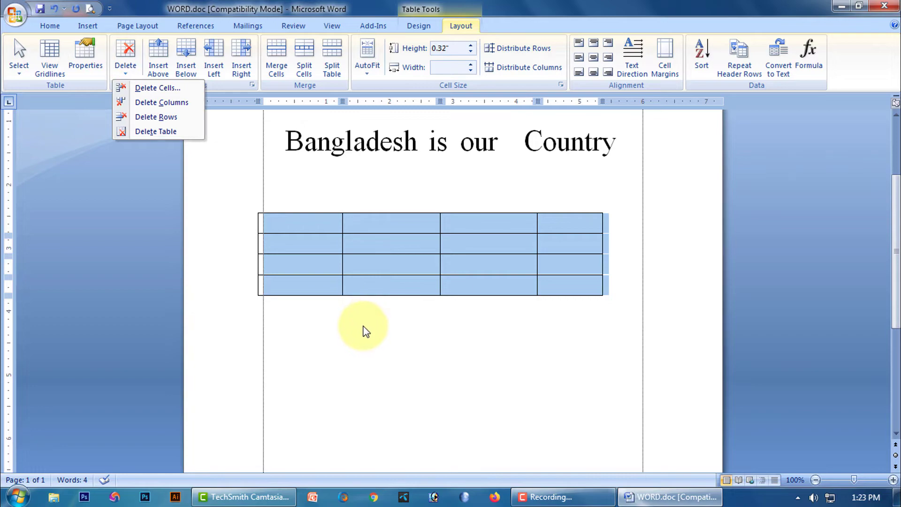
{"action": "left_click", "coordinate": [161, 69]}
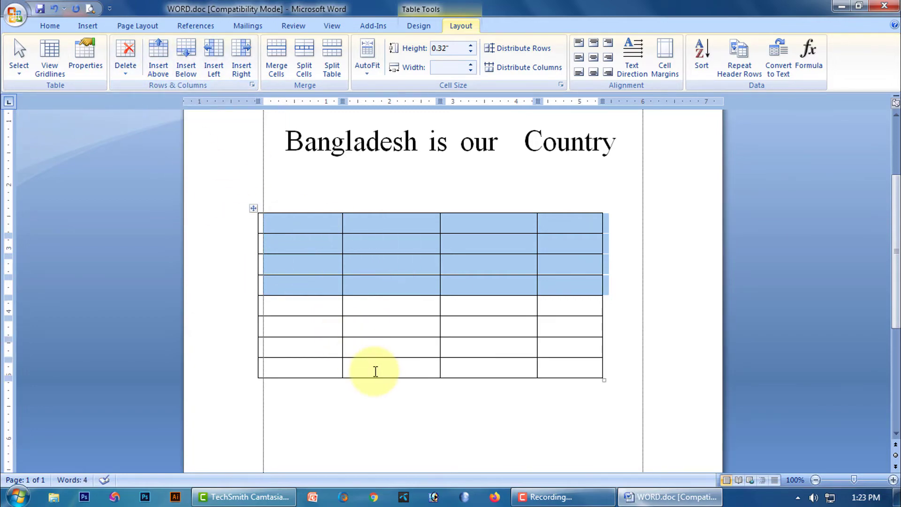
{"action": "key", "text": "ctrl+z"}
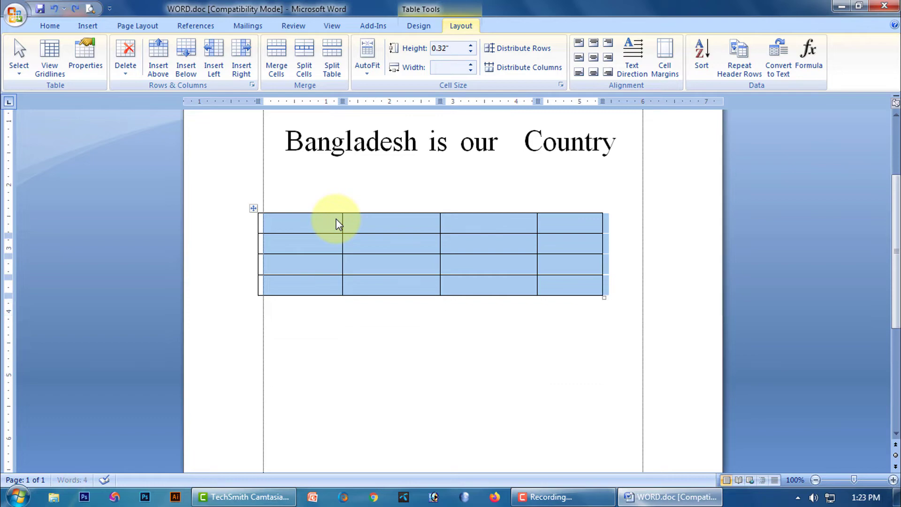
Enter asas, ss, ss and ff down the table's diagonal cells and narrow the first column to about 0.83" by moving its outer border
{"action": "left_click", "coordinate": [304, 230]}
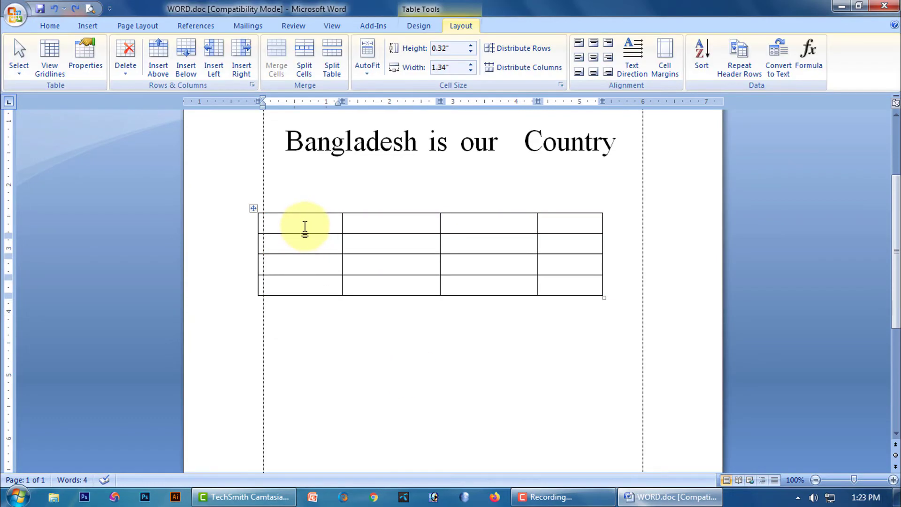
{"action": "type", "text": "asas"}
{"action": "left_click", "coordinate": [387, 251]}
{"action": "type", "text": "ss"}
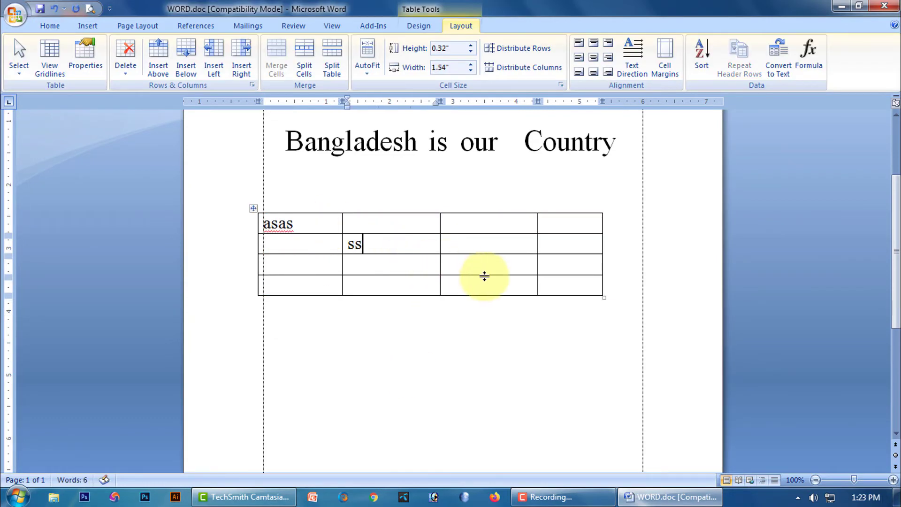
{"action": "left_click", "coordinate": [481, 268]}
{"action": "type", "text": "ss"}
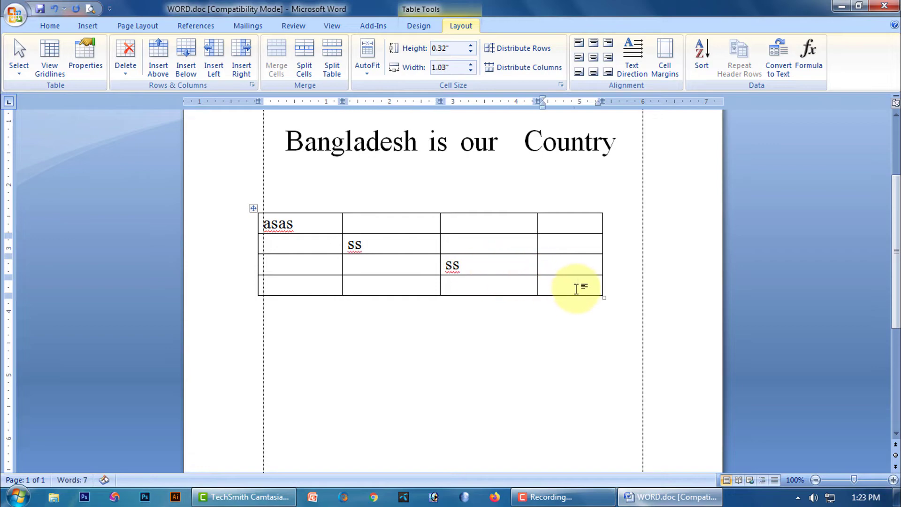
{"action": "left_click", "coordinate": [579, 289]}
{"action": "type", "text": "ff"}
{"action": "left_click", "coordinate": [440, 362]}
{"action": "left_click", "coordinate": [288, 228]}
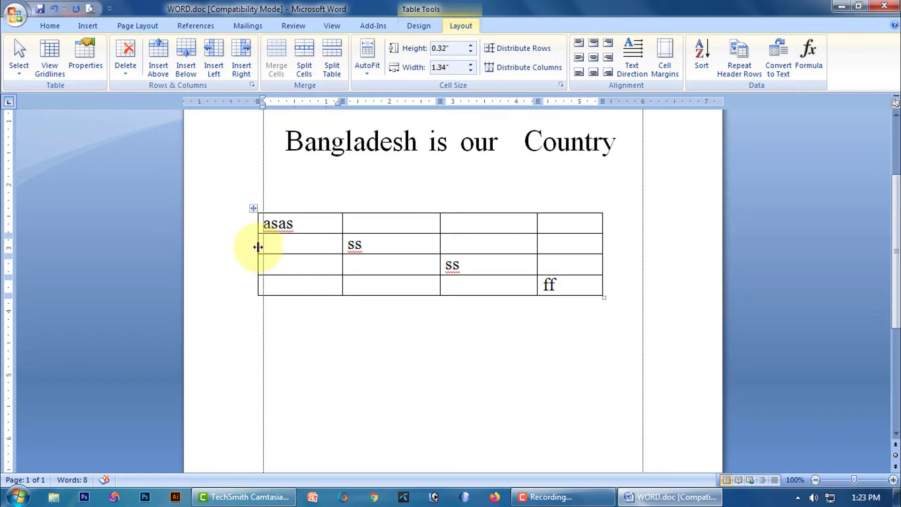
{"action": "left_click_drag", "start_coordinate": [258, 247], "coordinate": [291, 253]}
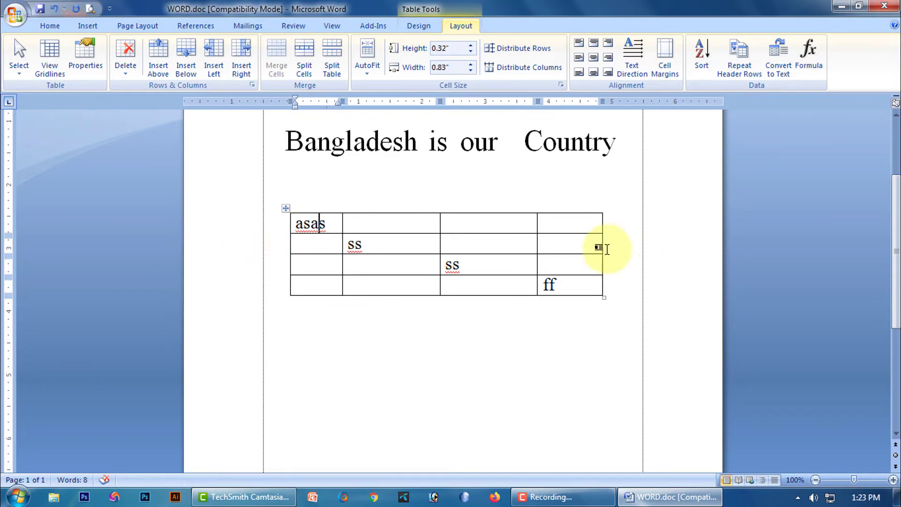
Insert four blank rows above the whole table's rows and four more below those new rows
{"action": "left_click", "coordinate": [285, 211]}
{"action": "left_click", "coordinate": [160, 59]}
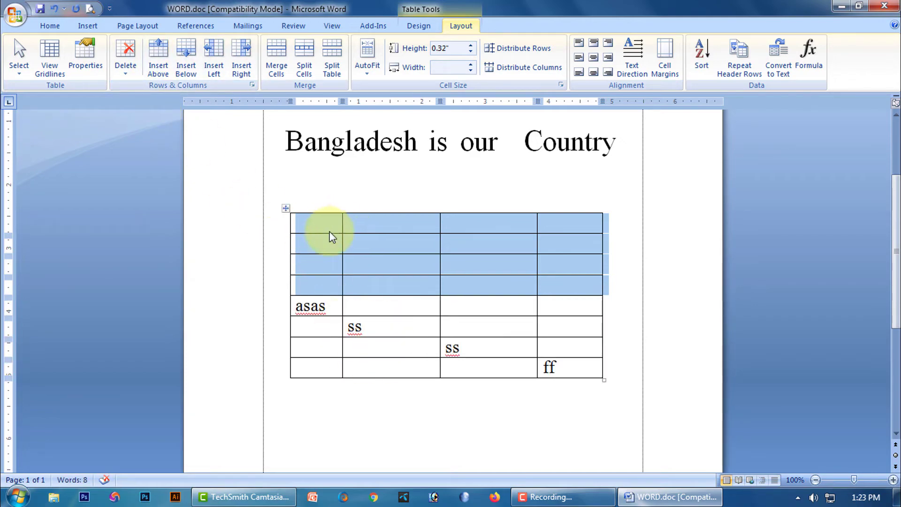
{"action": "left_click", "coordinate": [195, 69]}
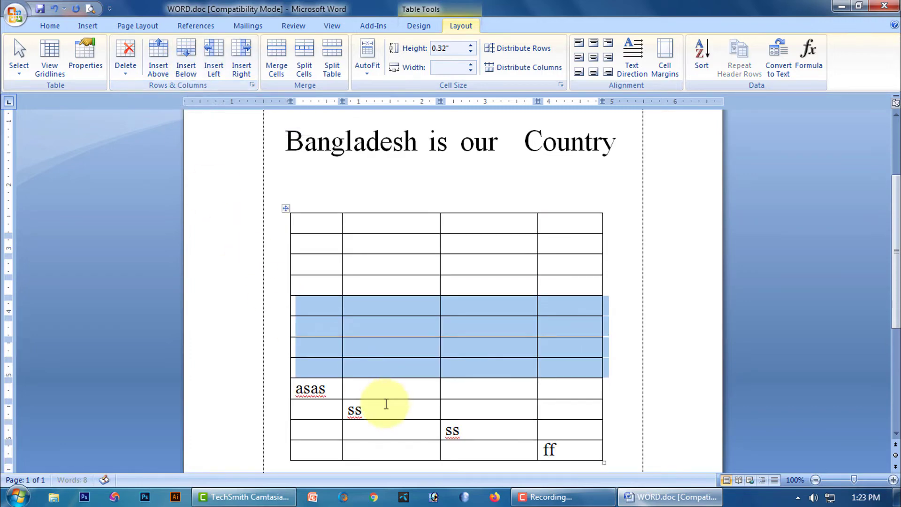
{"action": "left_click", "coordinate": [474, 418]}
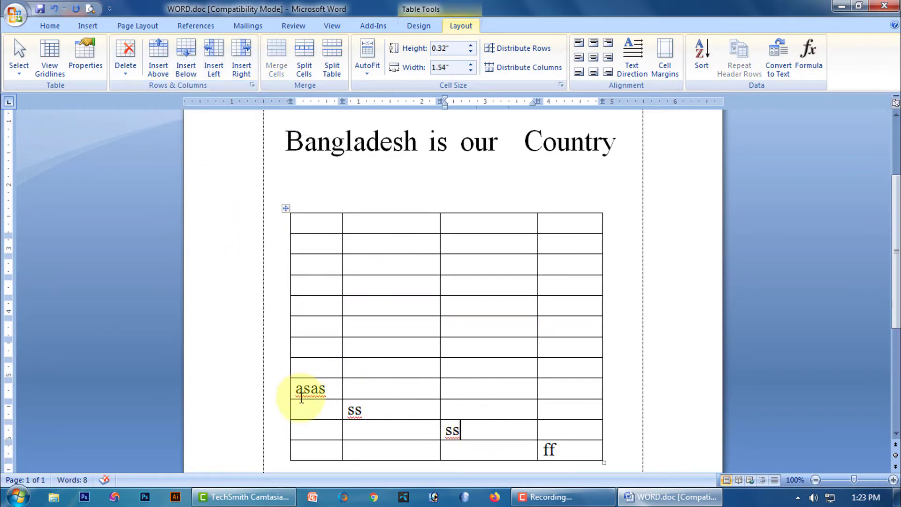
{"action": "scroll", "coordinate": [355, 192], "scroll_direction": "down", "scroll_amount": 3}
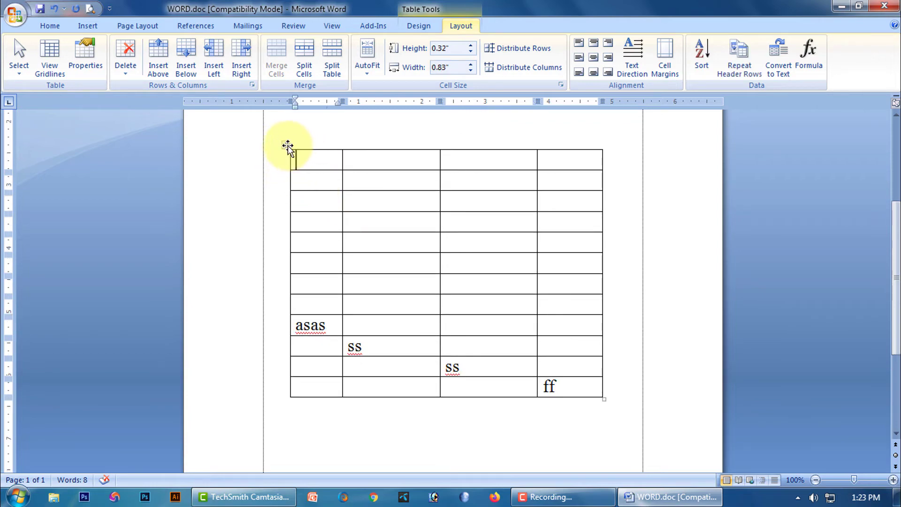
Select the whole table, try inserting four columns to its left and four to its right, undoing each insertion
{"action": "left_click", "coordinate": [285, 144]}
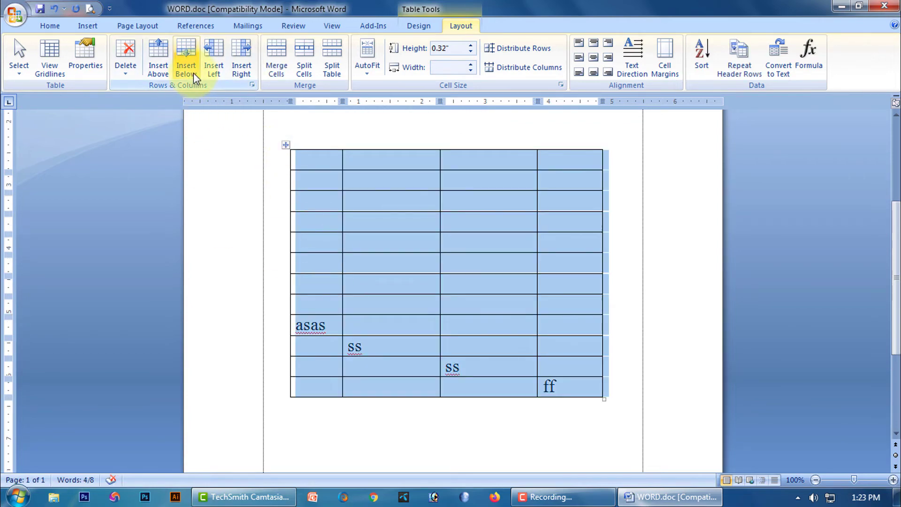
{"action": "left_click", "coordinate": [213, 62]}
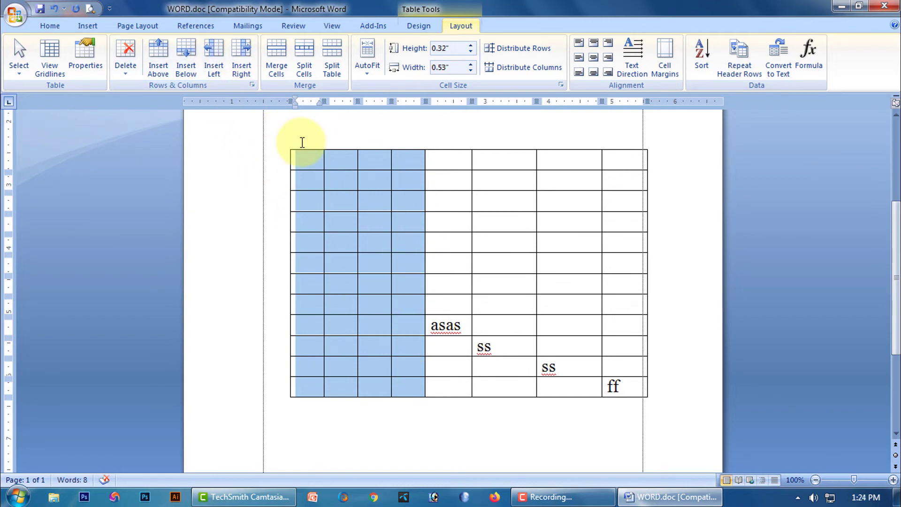
{"action": "key", "text": "ctrl+z"}
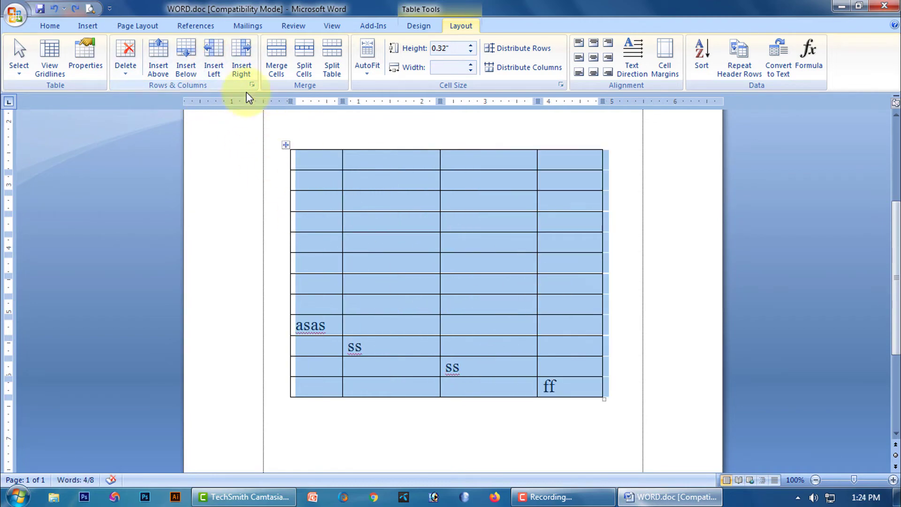
{"action": "left_click", "coordinate": [241, 70]}
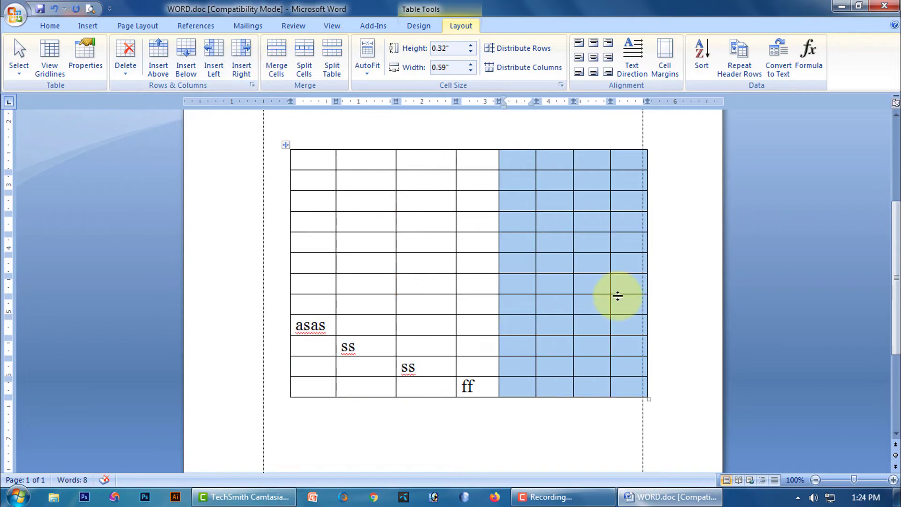
{"action": "key", "text": "ctrl+z"}
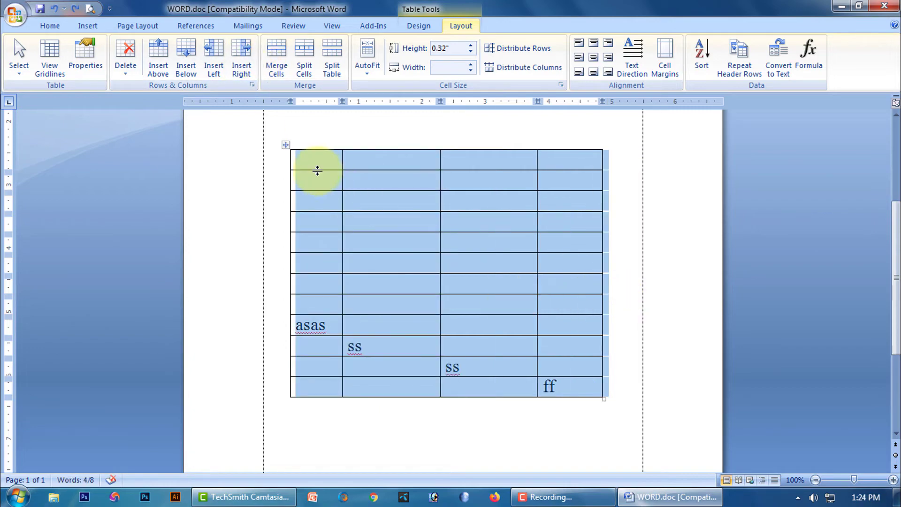
Merge the third column's cells in the fourth to sixth rows and enter asass in the merged cell
{"action": "left_click", "coordinate": [592, 422]}
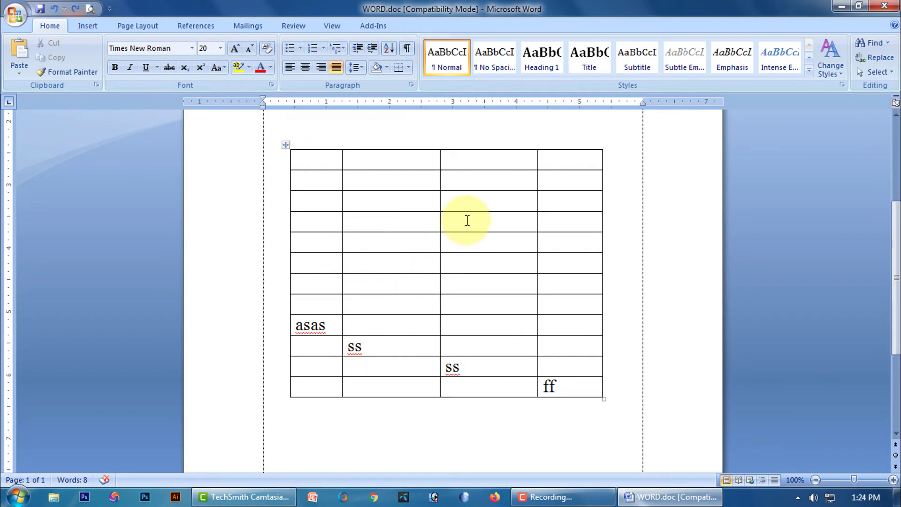
{"action": "left_click_drag", "start_coordinate": [467, 220], "coordinate": [479, 265]}
{"action": "left_click", "coordinate": [277, 70]}
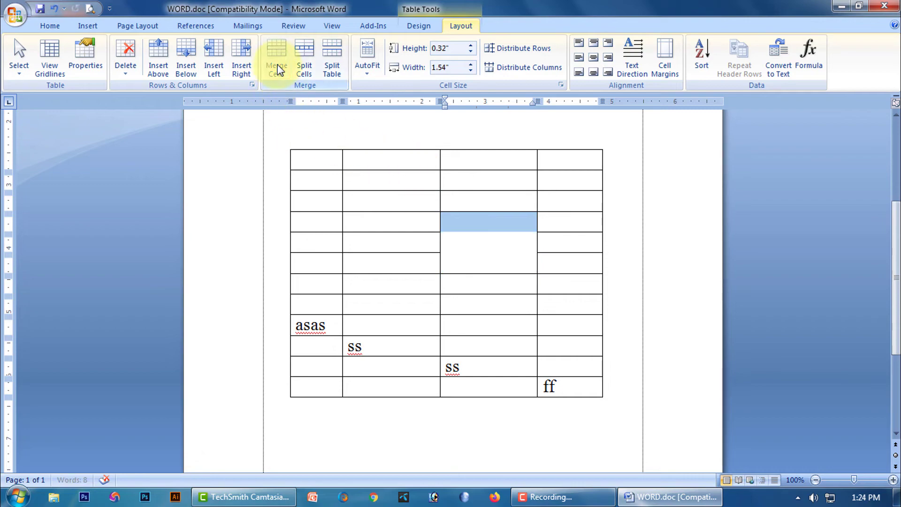
{"action": "left_click", "coordinate": [492, 265]}
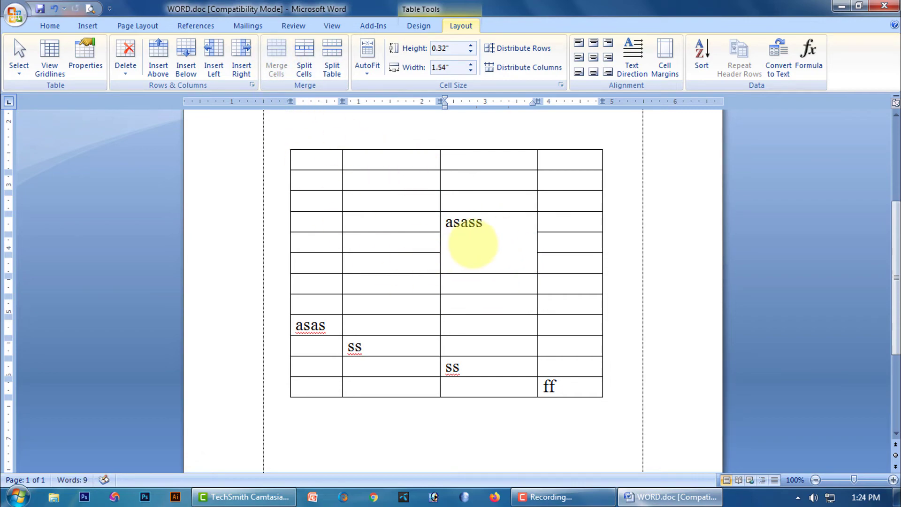
Try the center, bottom and left cell alignments on the asass text, finishing with Align Top Right
{"action": "left_click_drag", "start_coordinate": [486, 224], "coordinate": [444, 232]}
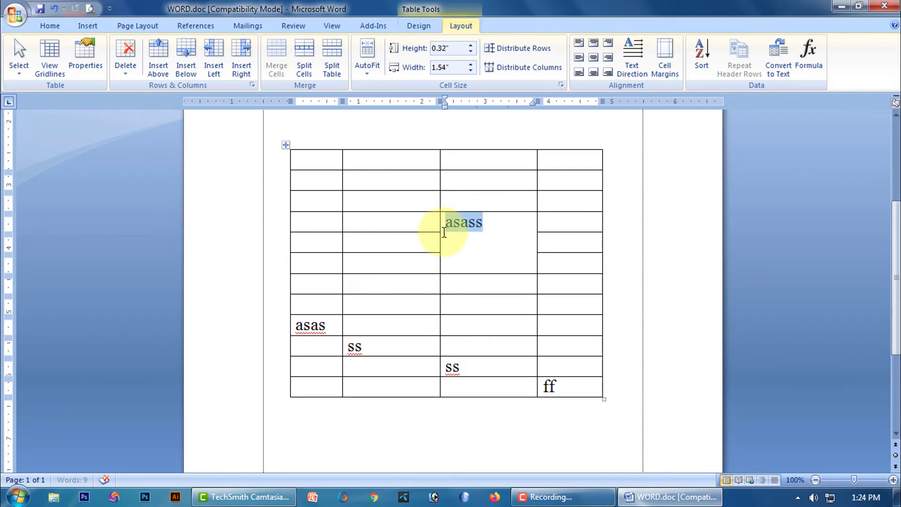
{"action": "left_click", "coordinate": [593, 57]}
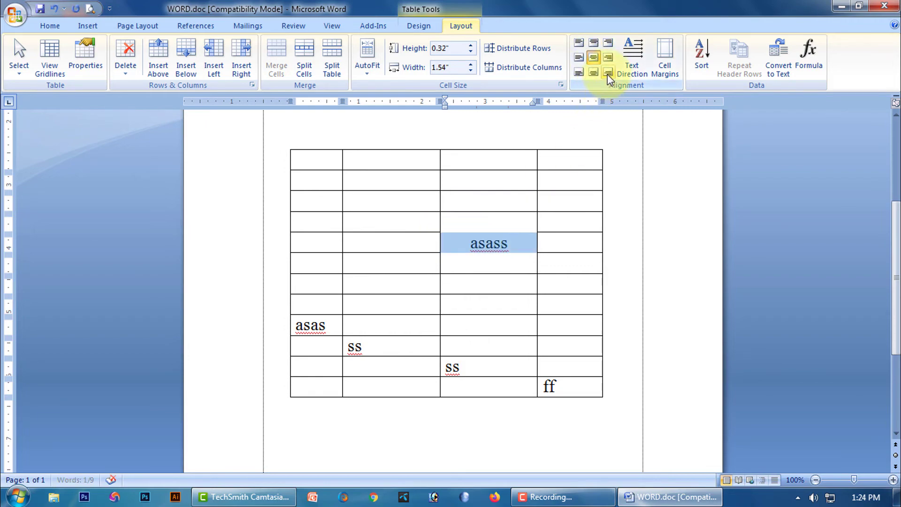
{"action": "left_click", "coordinate": [608, 73]}
{"action": "left_click", "coordinate": [578, 72]}
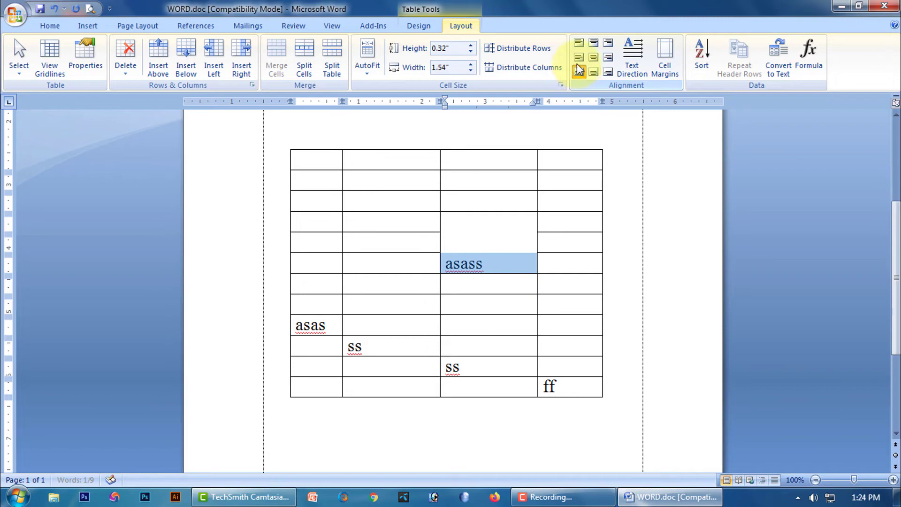
{"action": "left_click", "coordinate": [578, 57]}
{"action": "left_click", "coordinate": [579, 43]}
{"action": "left_click", "coordinate": [608, 43]}
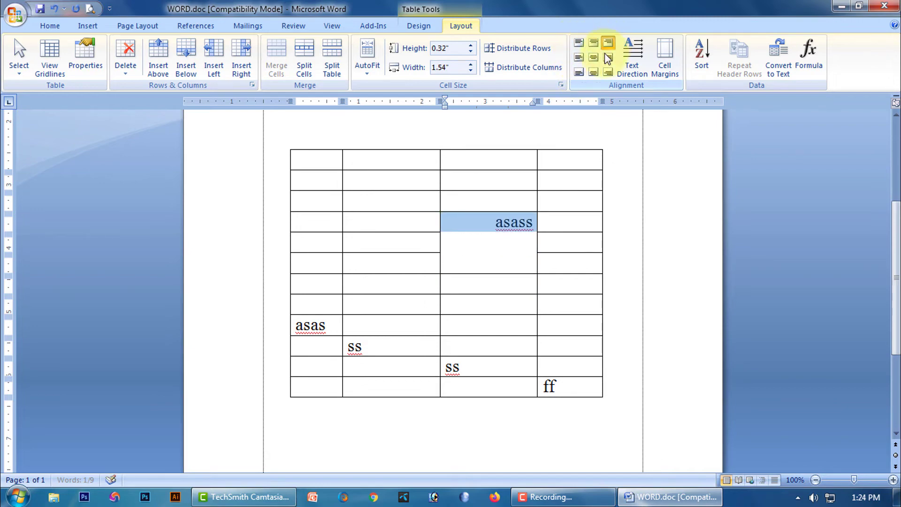
Delete the asass text from the merged cell
{"action": "left_click", "coordinate": [510, 245]}
{"action": "left_click_drag", "start_coordinate": [494, 225], "coordinate": [536, 225]}
{"action": "key", "text": "Delete"}
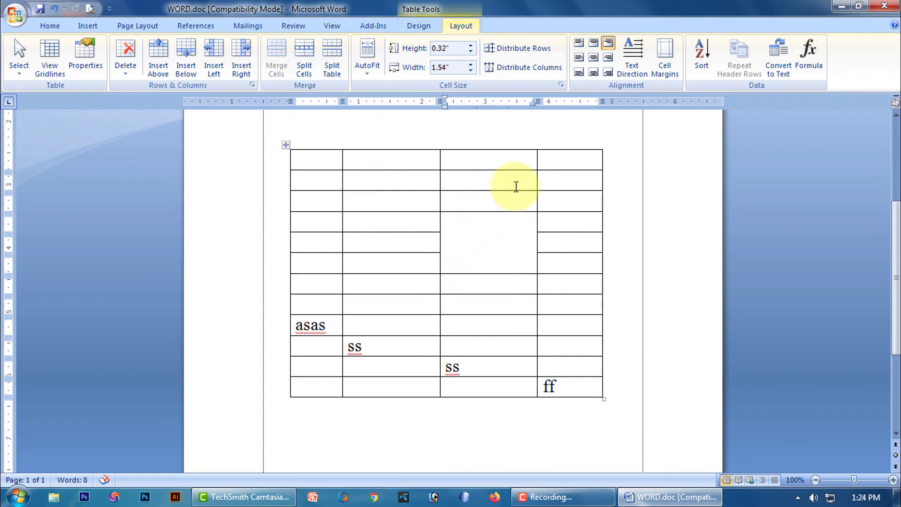
Split the merged cell into 3 columns and 1 row, and undo the edits back to before the table was inserted
{"action": "left_click", "coordinate": [305, 67]}
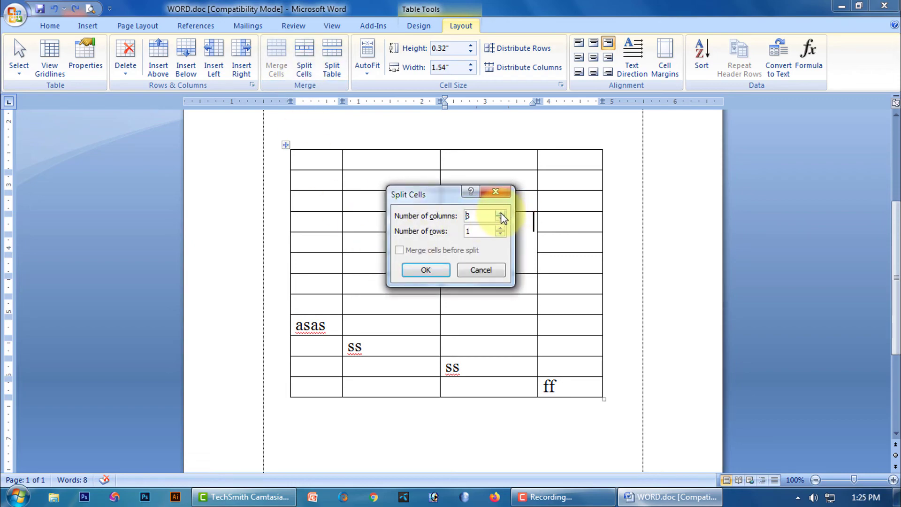
{"action": "left_click", "coordinate": [503, 229]}
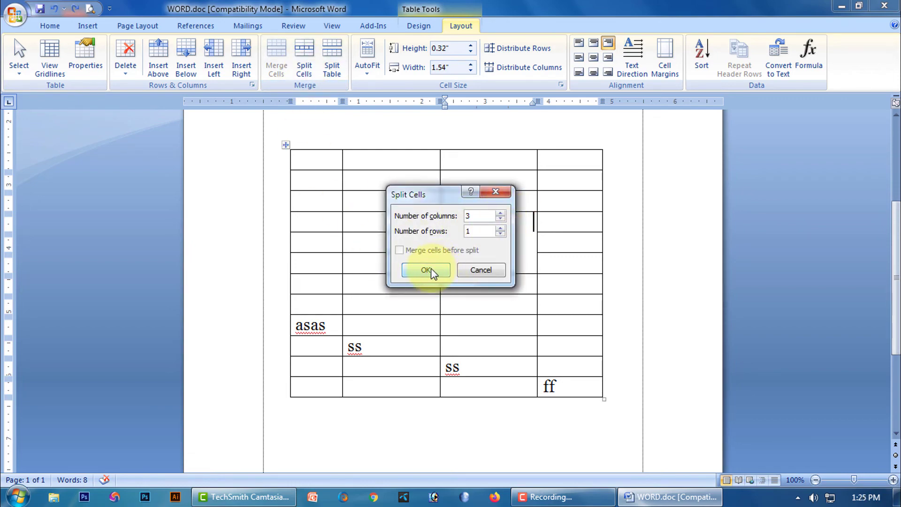
{"action": "left_click", "coordinate": [437, 271]}
{"action": "left_click", "coordinate": [517, 265]}
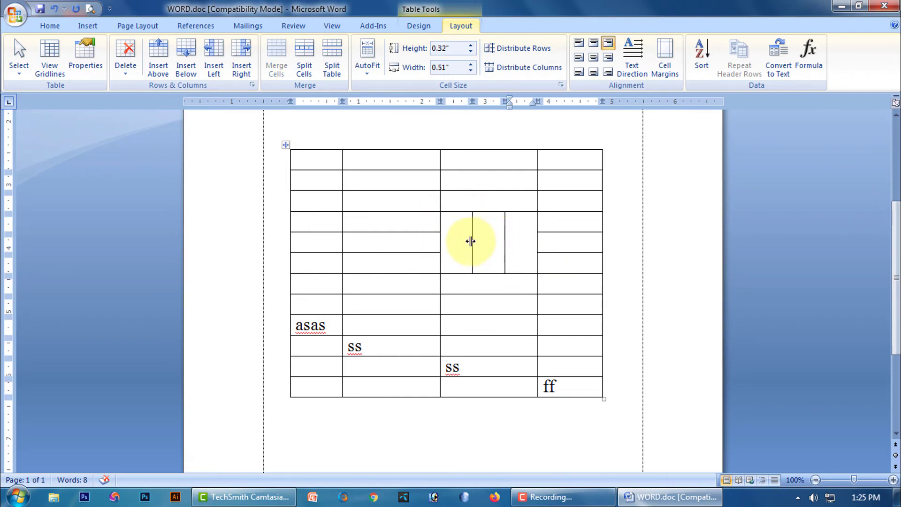
{"action": "key", "text": "ctrl+z"}
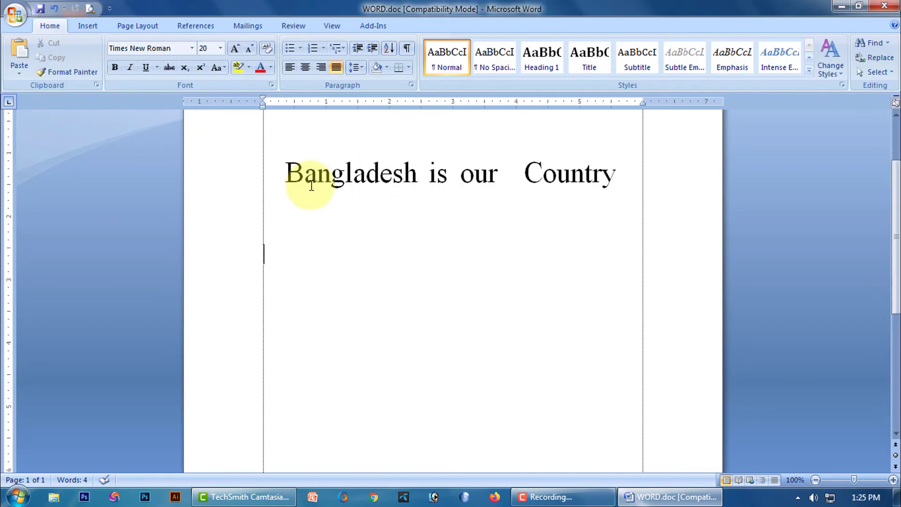
Insert a table with 4 columns and 4 rows below the heading, narrow it from both side borders, and select the whole table
{"action": "left_click", "coordinate": [89, 26]}
{"action": "left_click", "coordinate": [111, 74]}
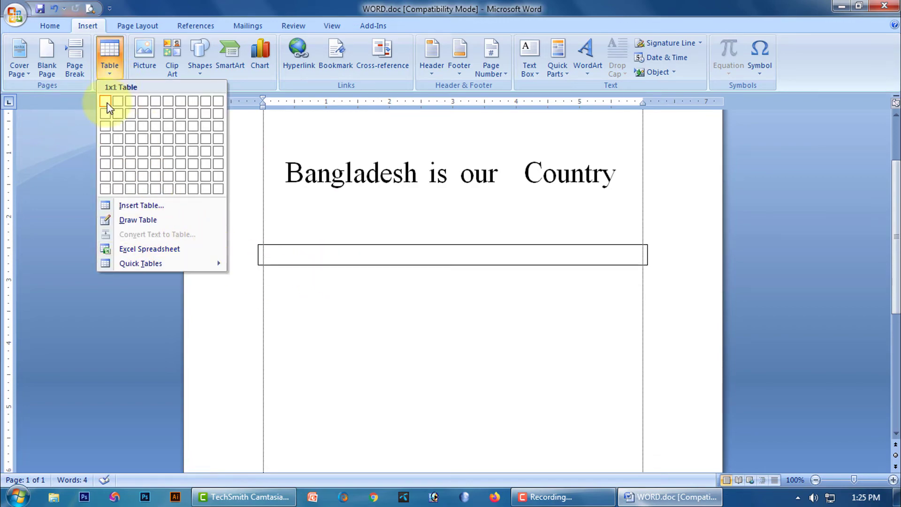
{"action": "left_click", "coordinate": [146, 140]}
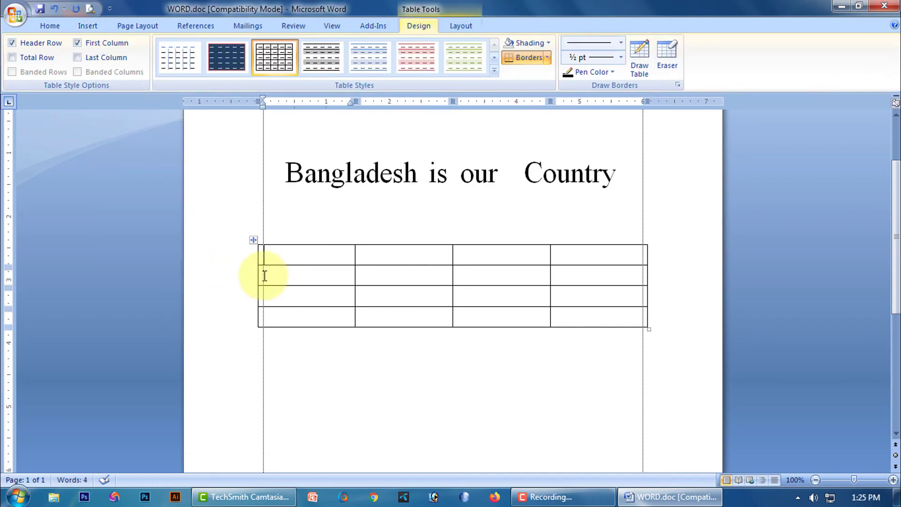
{"action": "left_click_drag", "start_coordinate": [257, 278], "coordinate": [275, 282]}
{"action": "left_click_drag", "start_coordinate": [650, 280], "coordinate": [573, 318]}
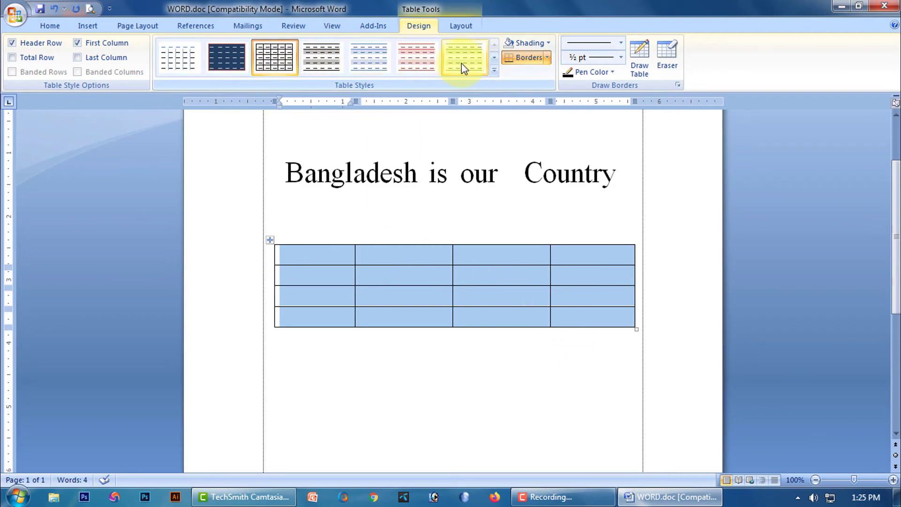
Apply the built-in orange table style with a solid orange header row and first column and lighter banded cells
{"action": "left_click", "coordinate": [494, 71]}
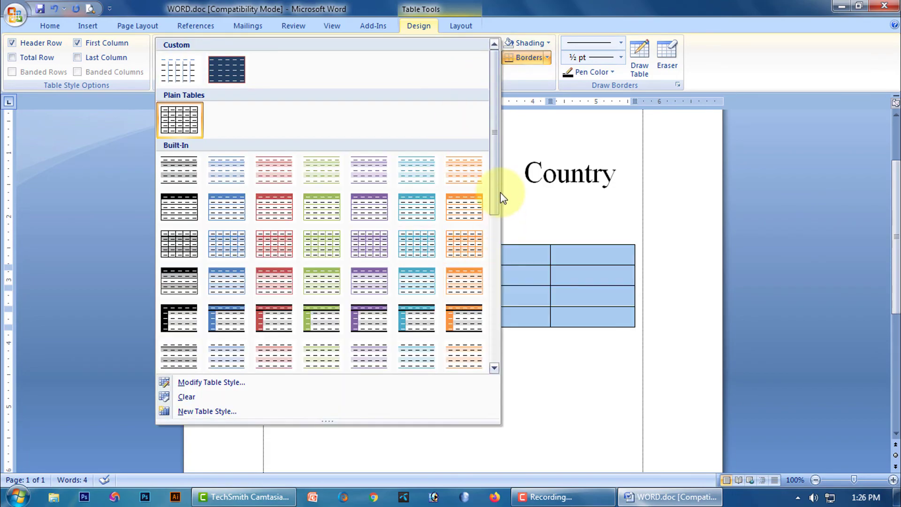
{"action": "left_click_drag", "start_coordinate": [494, 185], "coordinate": [488, 358]}
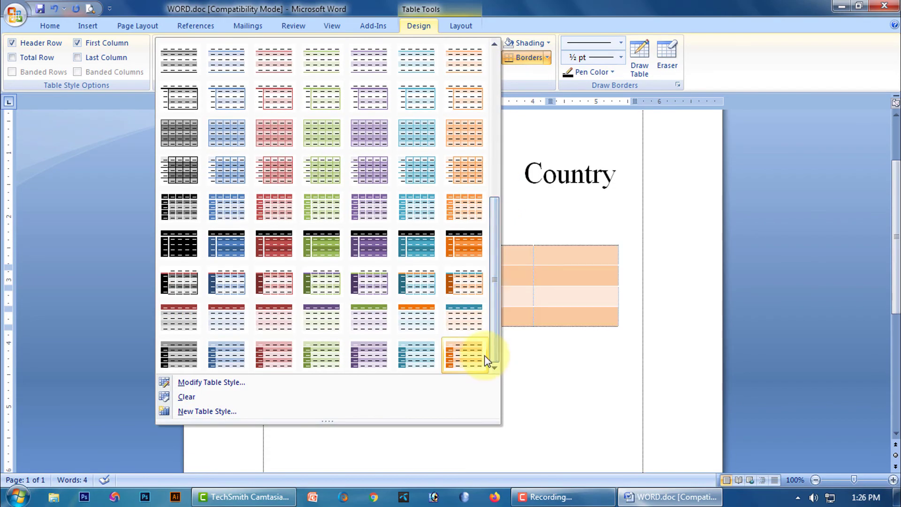
{"action": "left_click", "coordinate": [460, 207]}
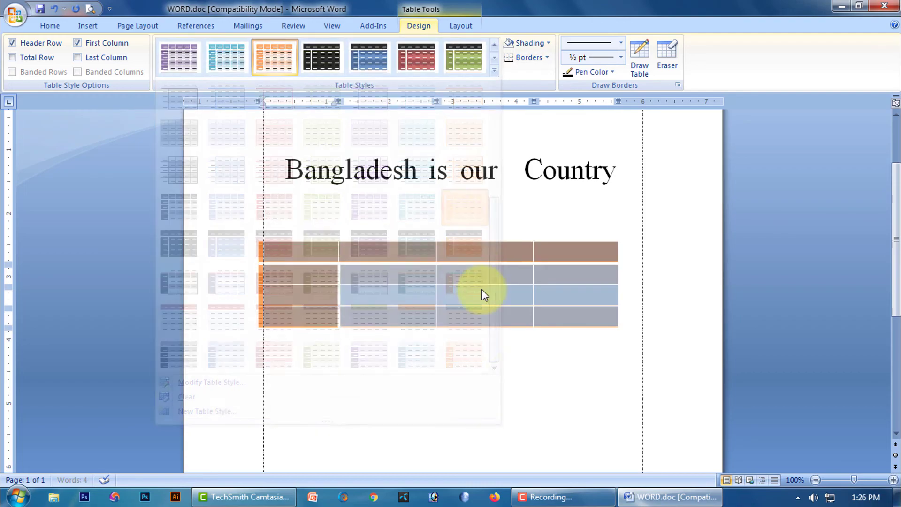
{"action": "left_click", "coordinate": [328, 293]}
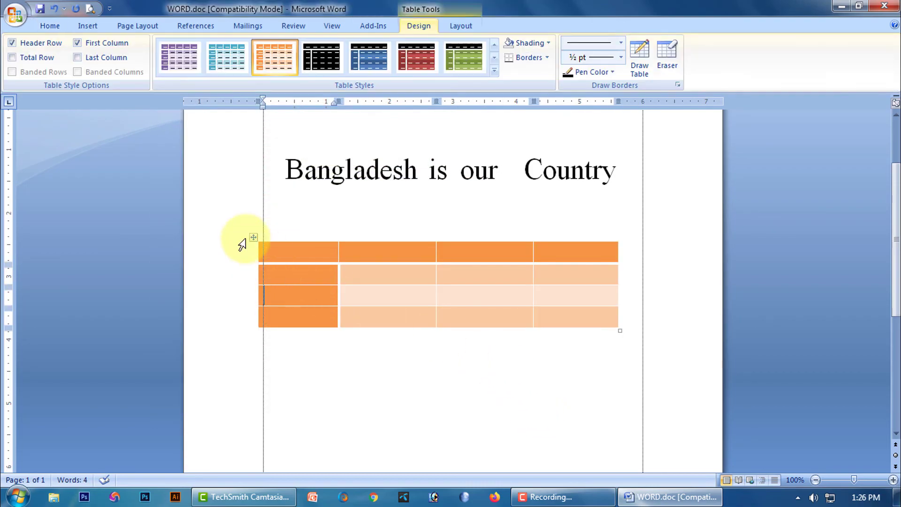
Turn off the First Column and Header Row style options for the orange table
{"action": "left_click", "coordinate": [77, 43]}
{"action": "left_click", "coordinate": [13, 43]}
{"action": "left_click", "coordinate": [406, 397]}
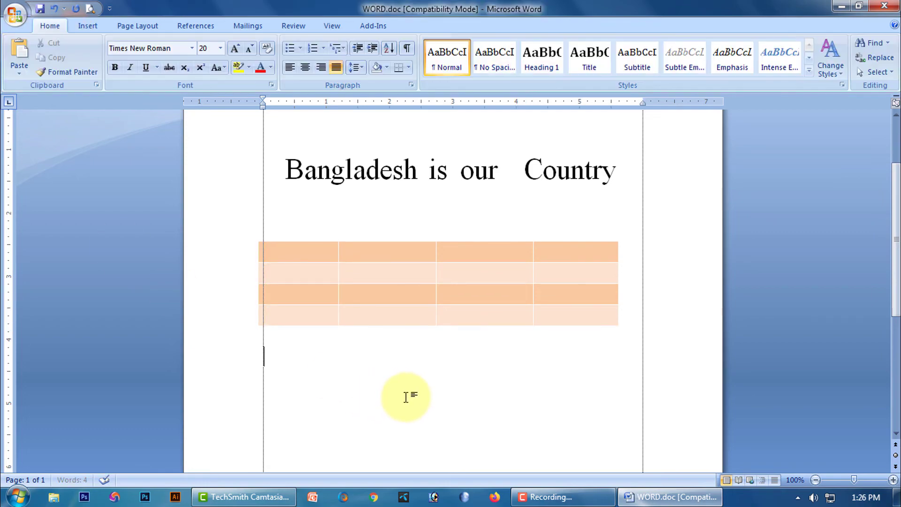
Select the whole table and turn the Header Row style option back on
{"action": "left_click", "coordinate": [278, 279]}
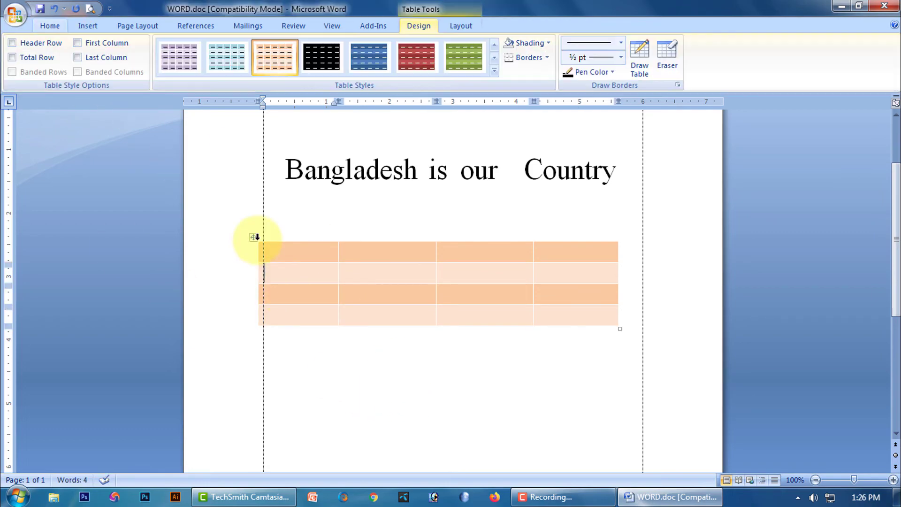
{"action": "left_click", "coordinate": [254, 237]}
{"action": "left_click", "coordinate": [13, 43]}
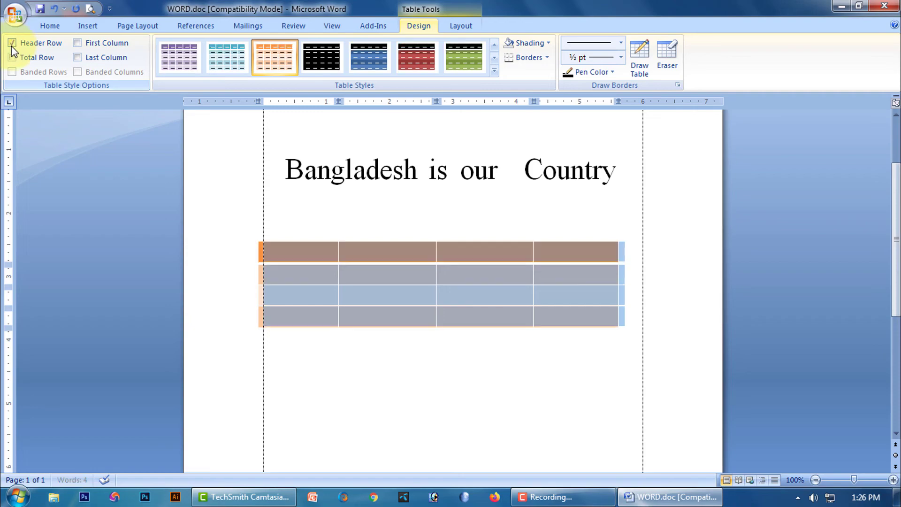